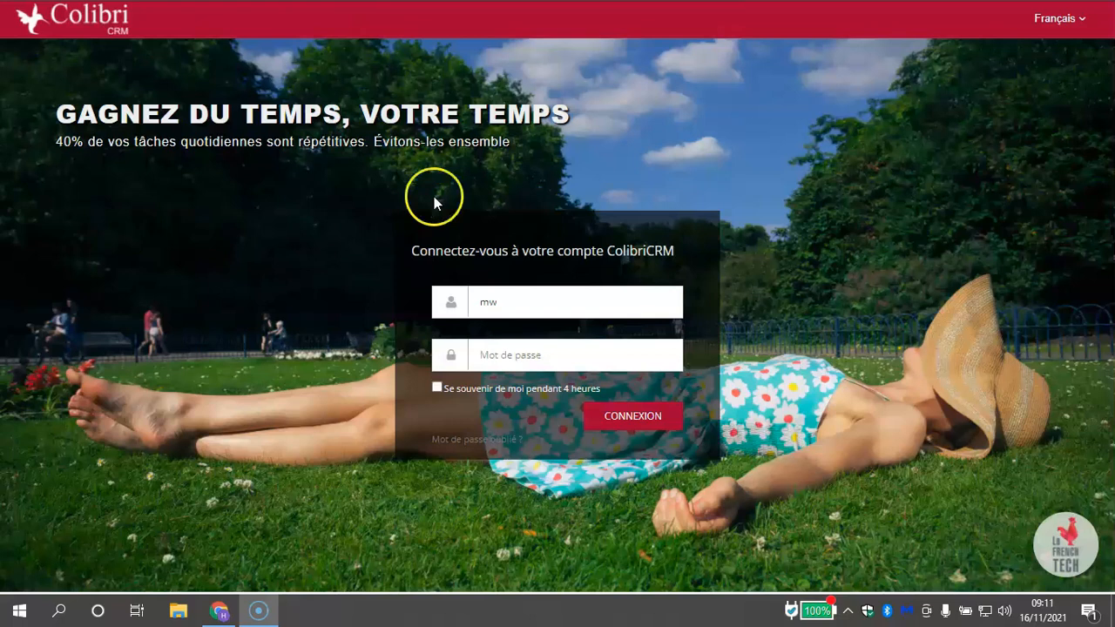
Log in to the CRM by entering the account password
click(524, 356)
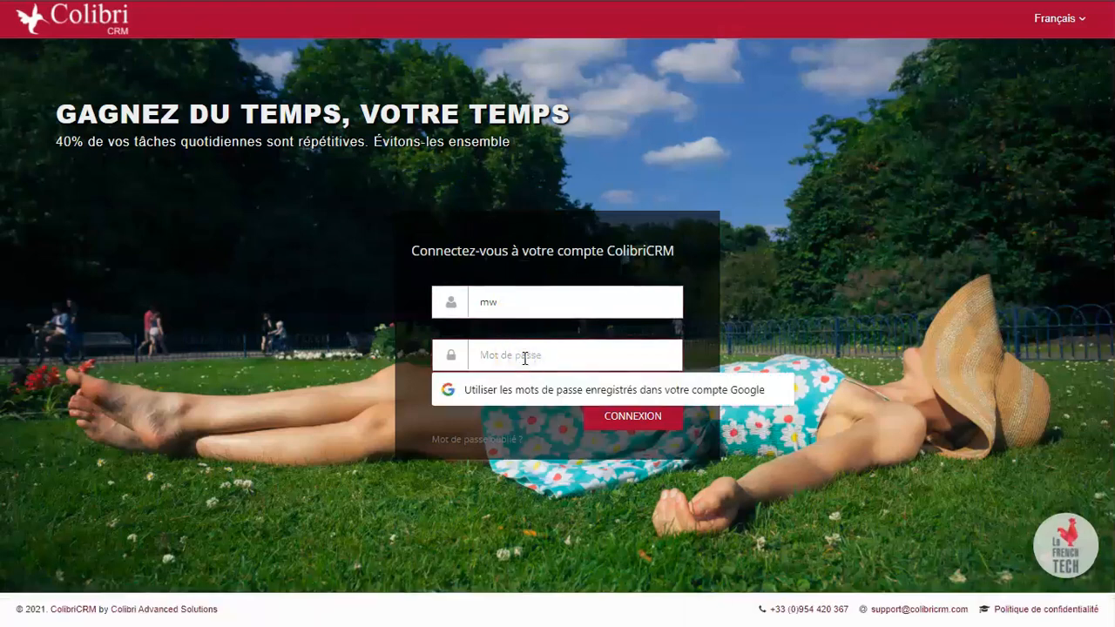
text(•••••••••••)
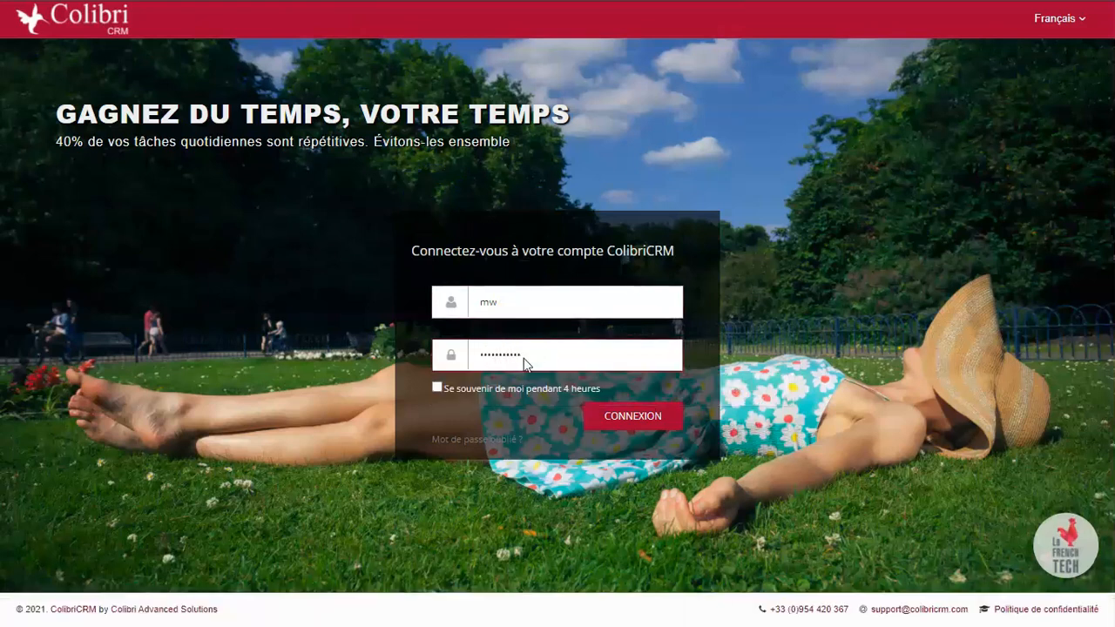
key(Return)
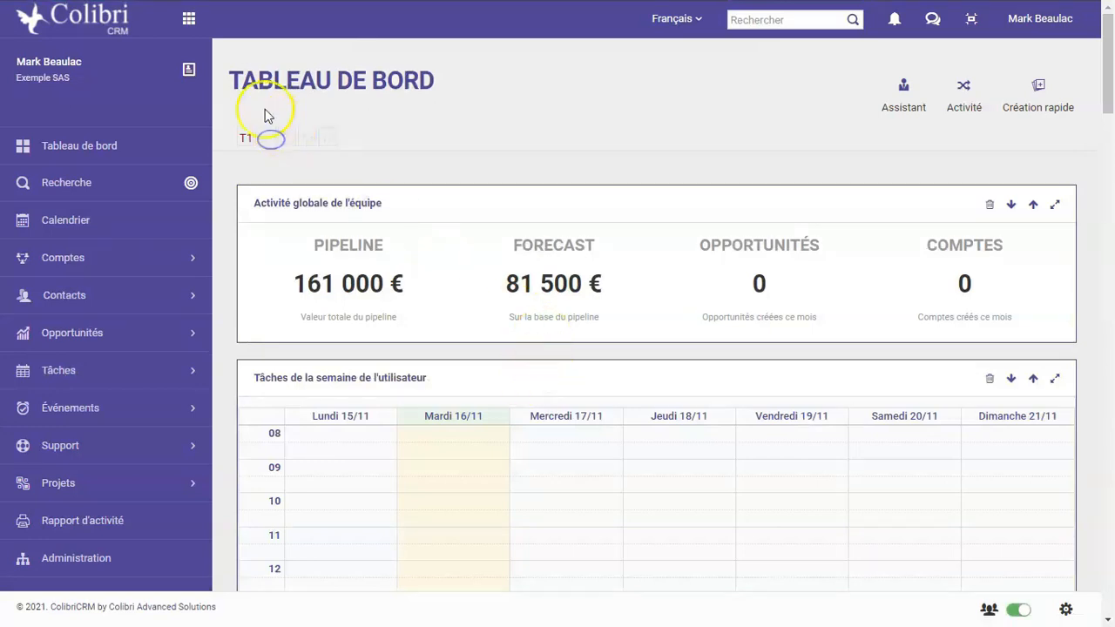
View the T2 dashboard and open the Personnalisation & Widgets settings of the user profile
click(269, 142)
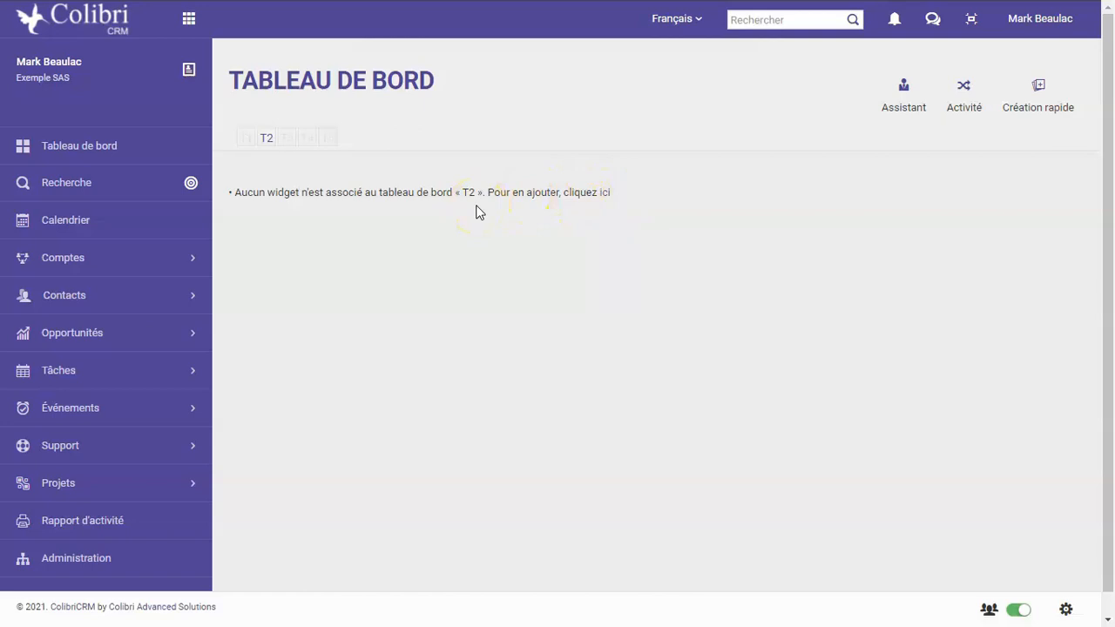
click(1062, 26)
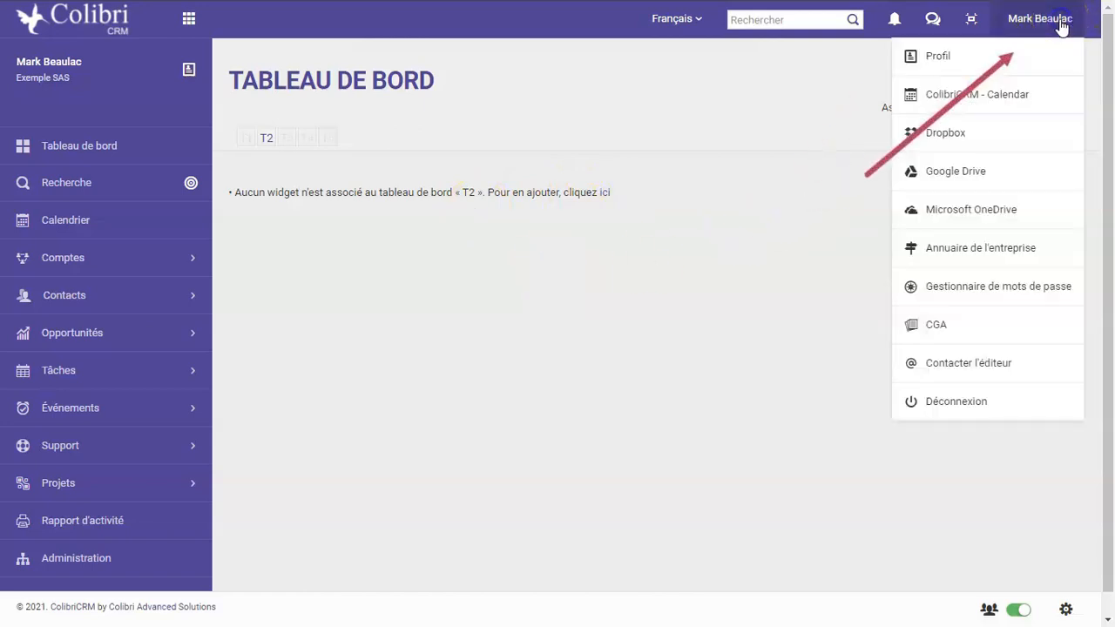
click(954, 60)
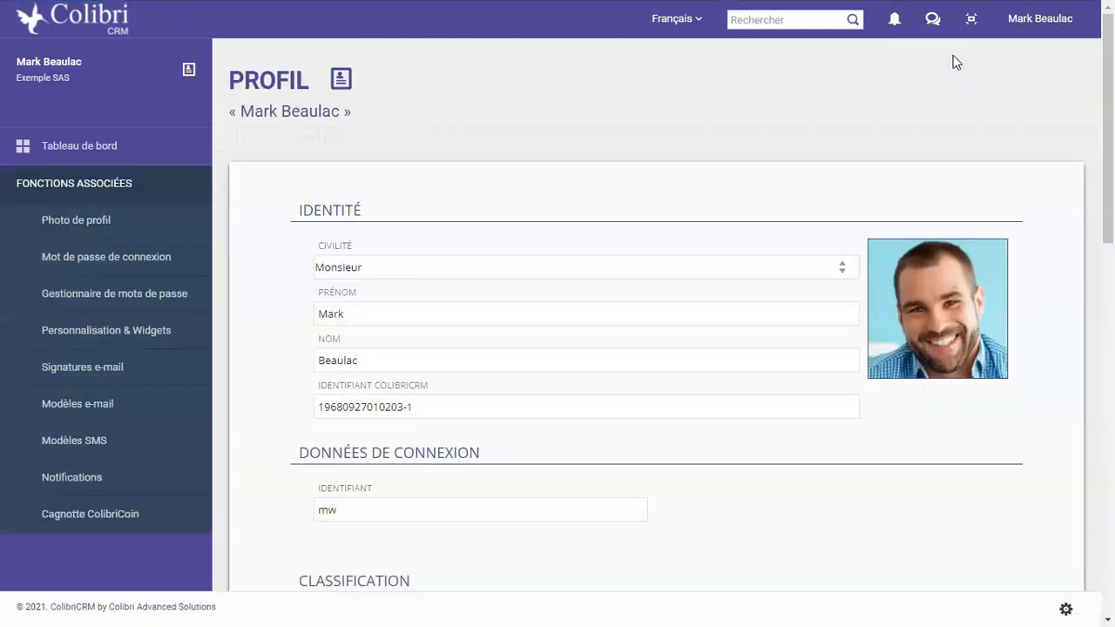
click(95, 330)
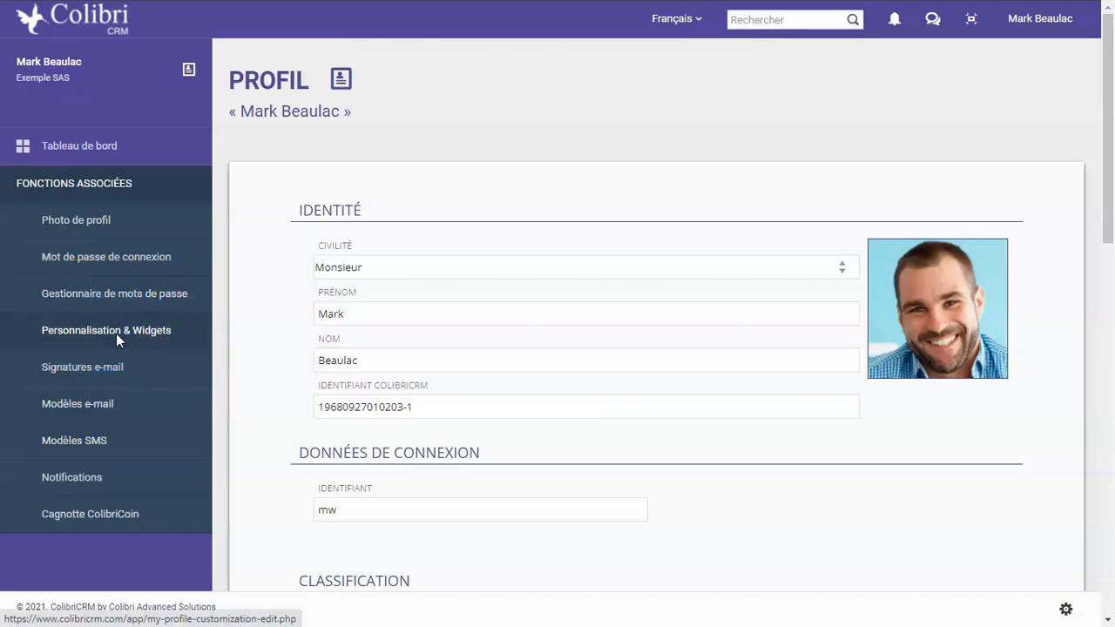
click(116, 333)
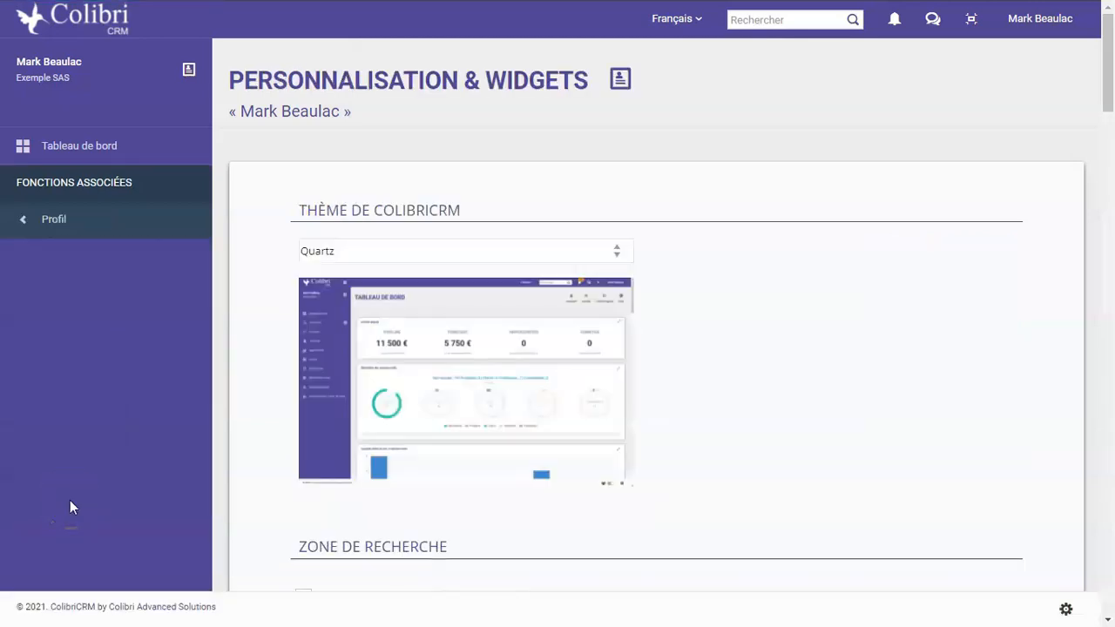
Look through the personalisation settings and the widgets available for dashboard #2, down to the support ticket widgets
scroll(424, 444, down, 5)
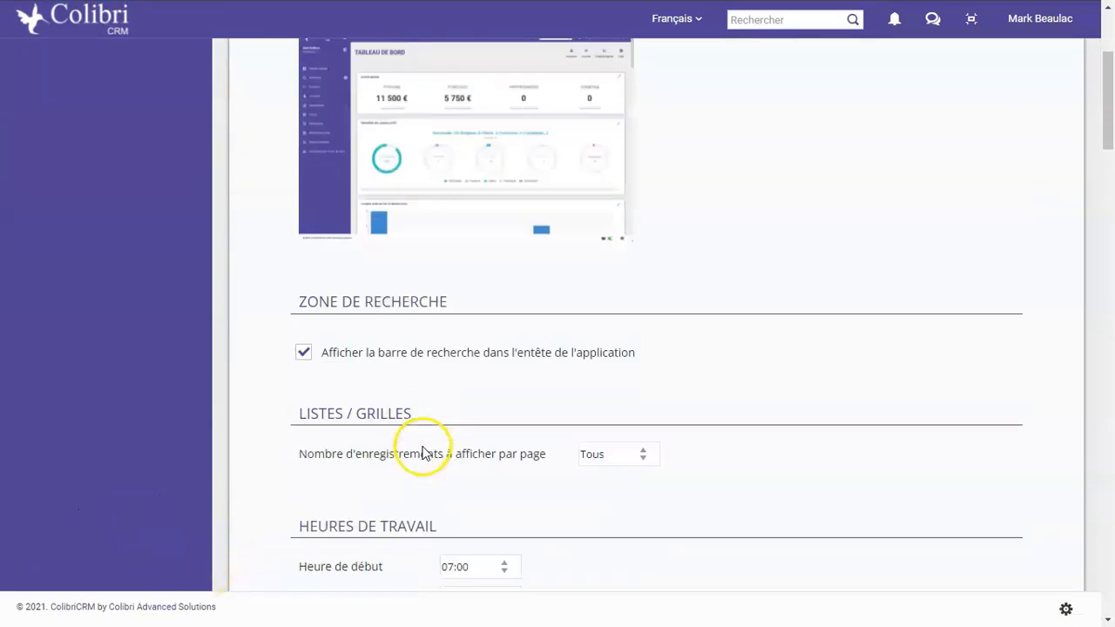
scroll(432, 444, down, 6)
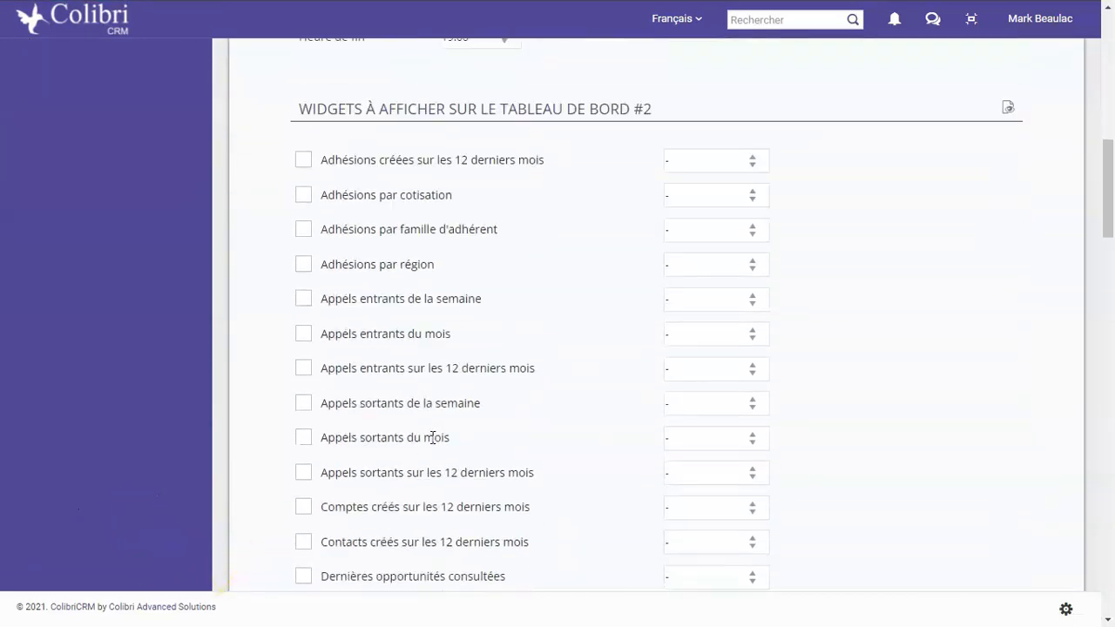
scroll(383, 409, up, 5)
scroll(259, 511, down, 7)
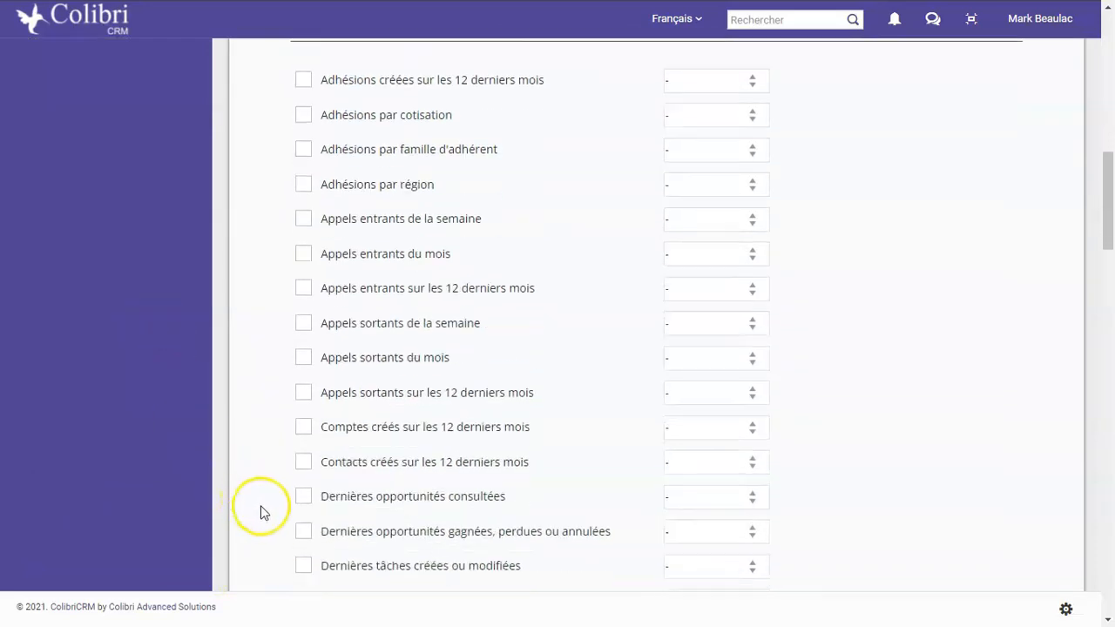
scroll(329, 373, down, 15)
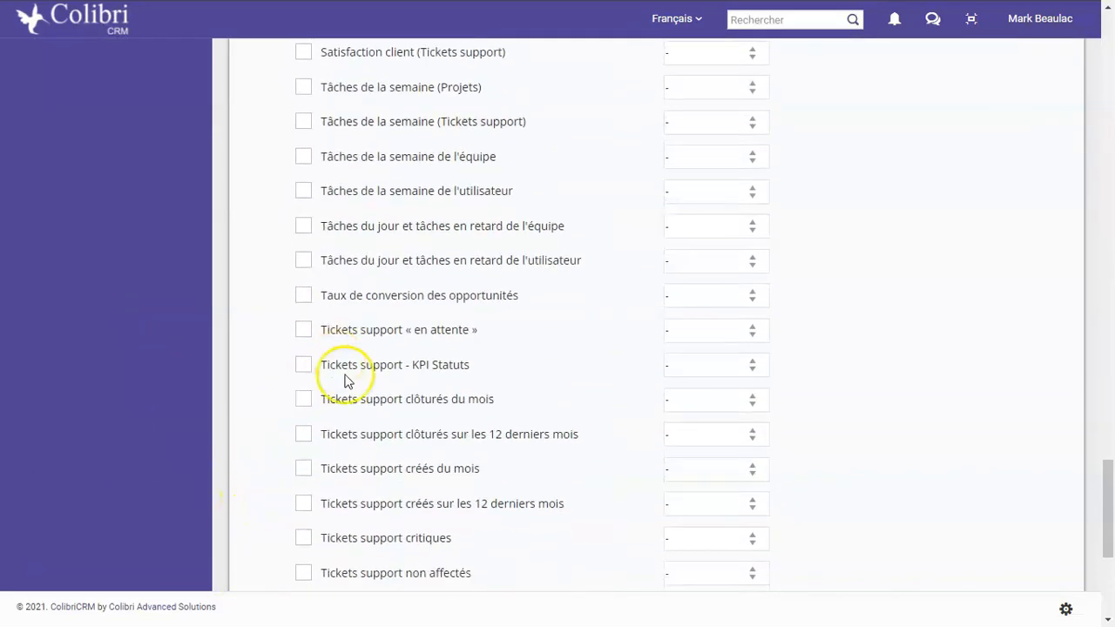
scroll(291, 406, down, 4)
scroll(383, 392, up, 4)
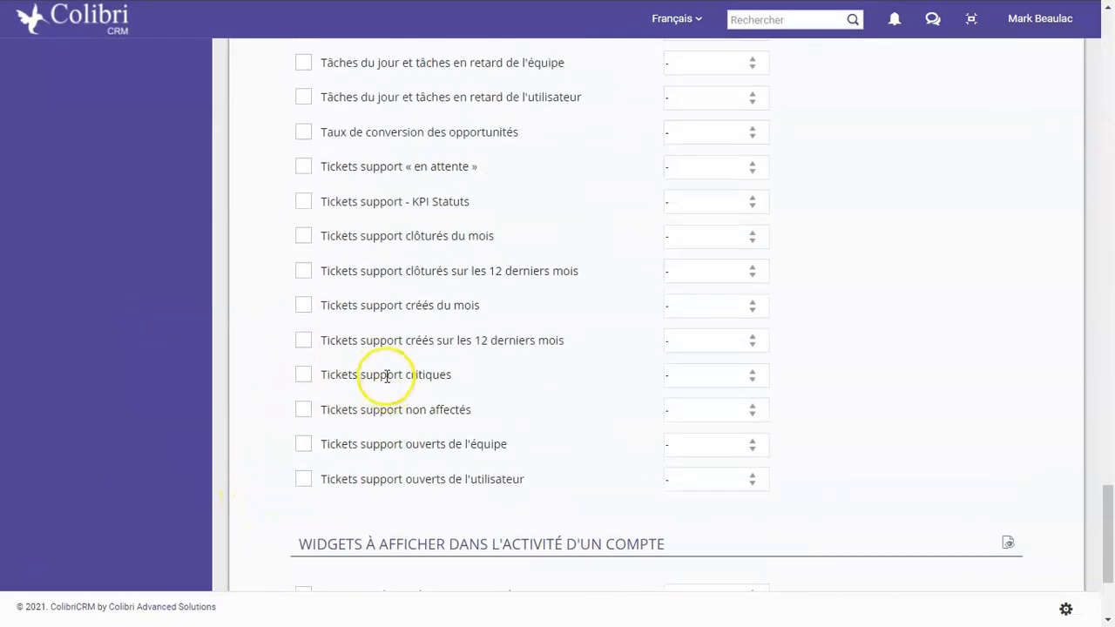
scroll(372, 352, up, 1)
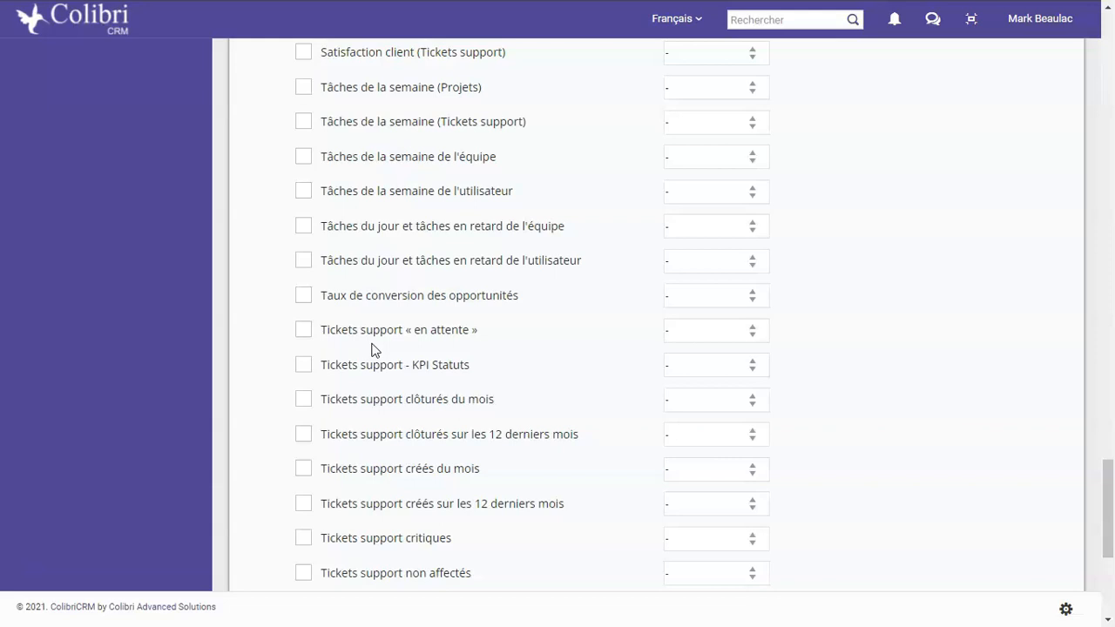
click(404, 350)
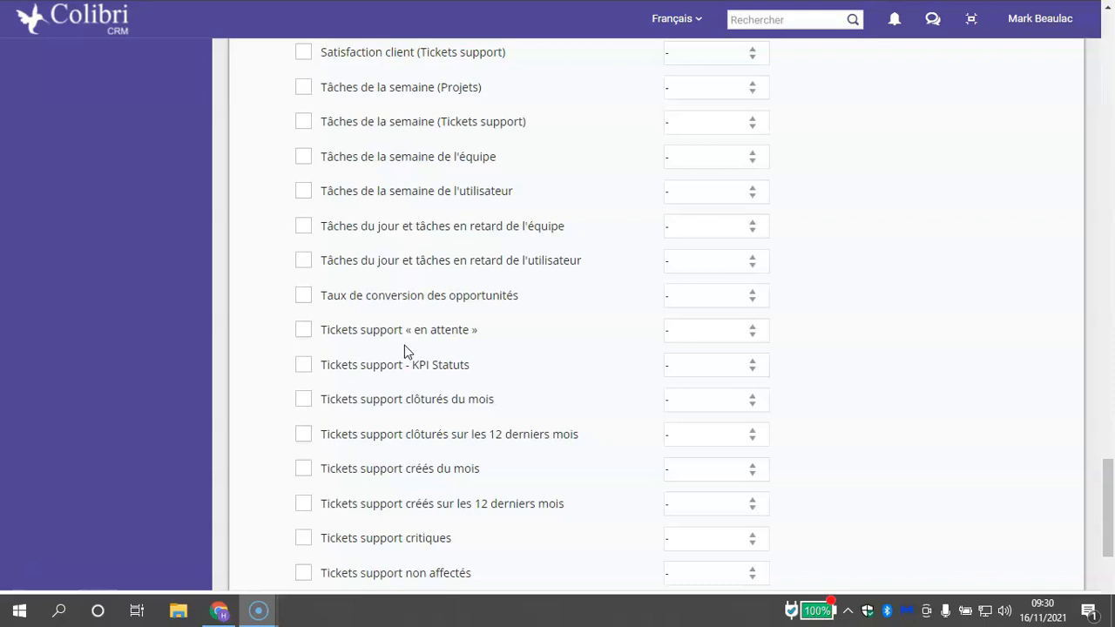
Enable the dashboard #2 widgets "Tickets support - KPI Statuts" in Position n°1 and "Tickets support non affectés" in Position n°2
click(303, 366)
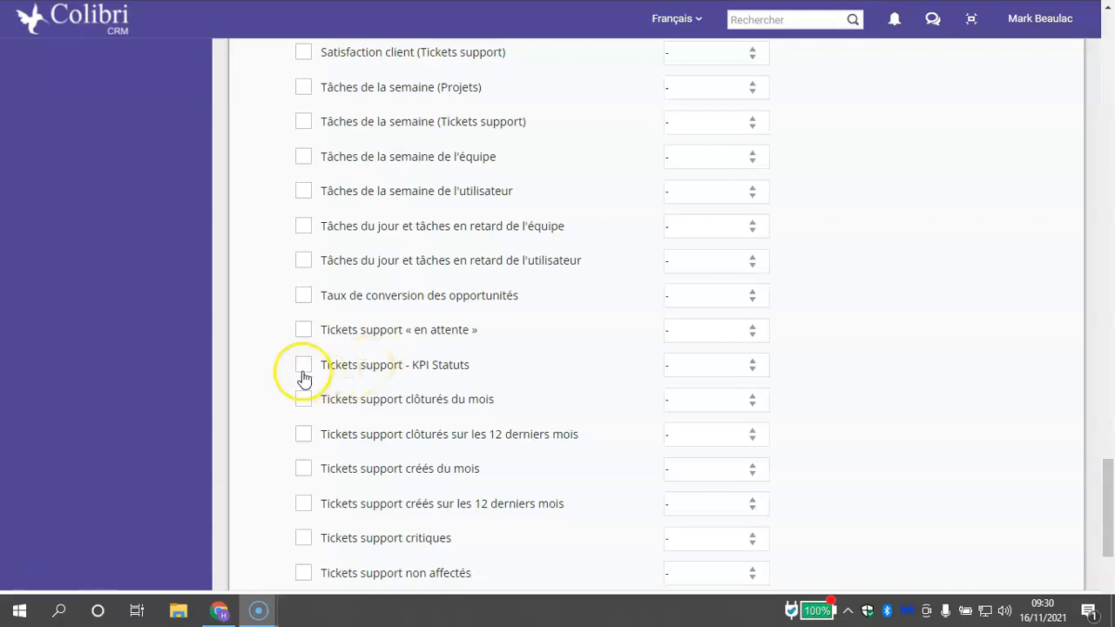
click(741, 361)
click(720, 59)
scroll(369, 410, down, 2)
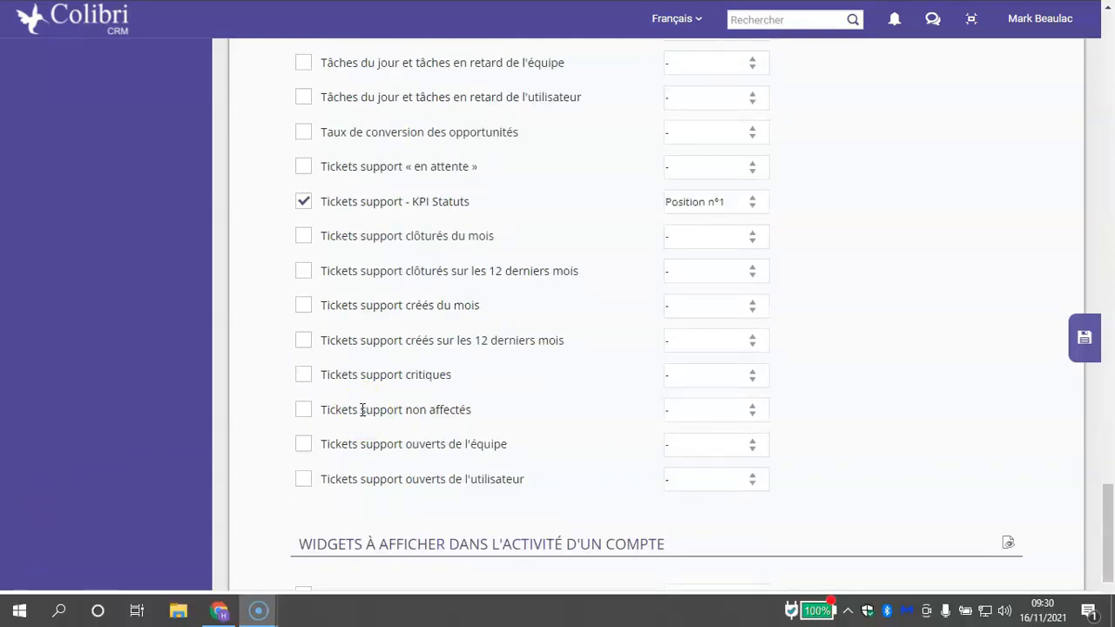
click(302, 414)
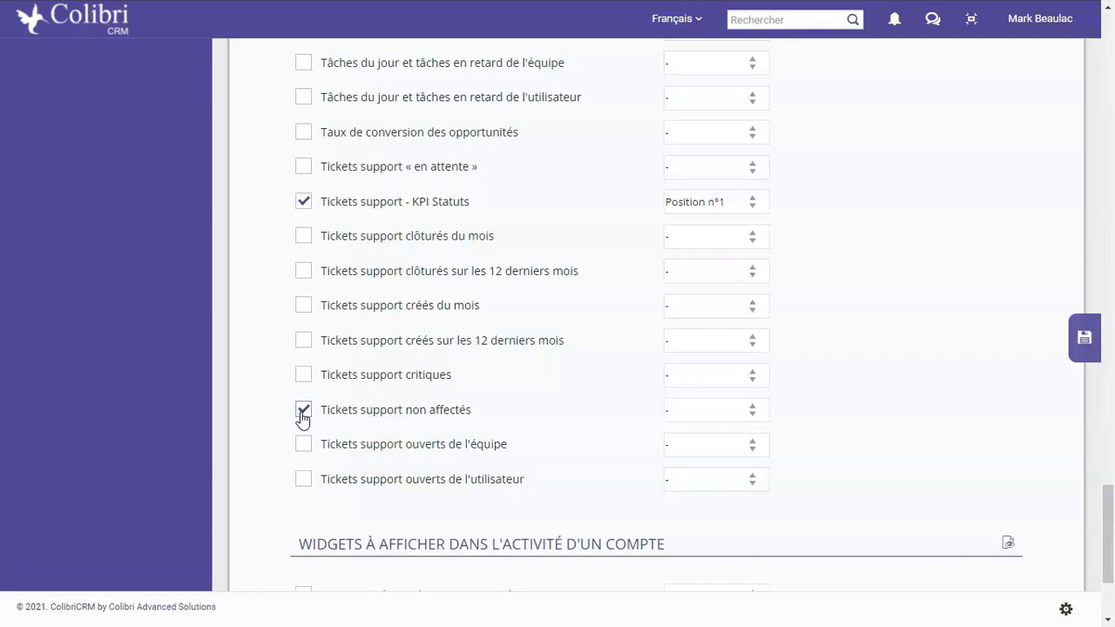
click(688, 413)
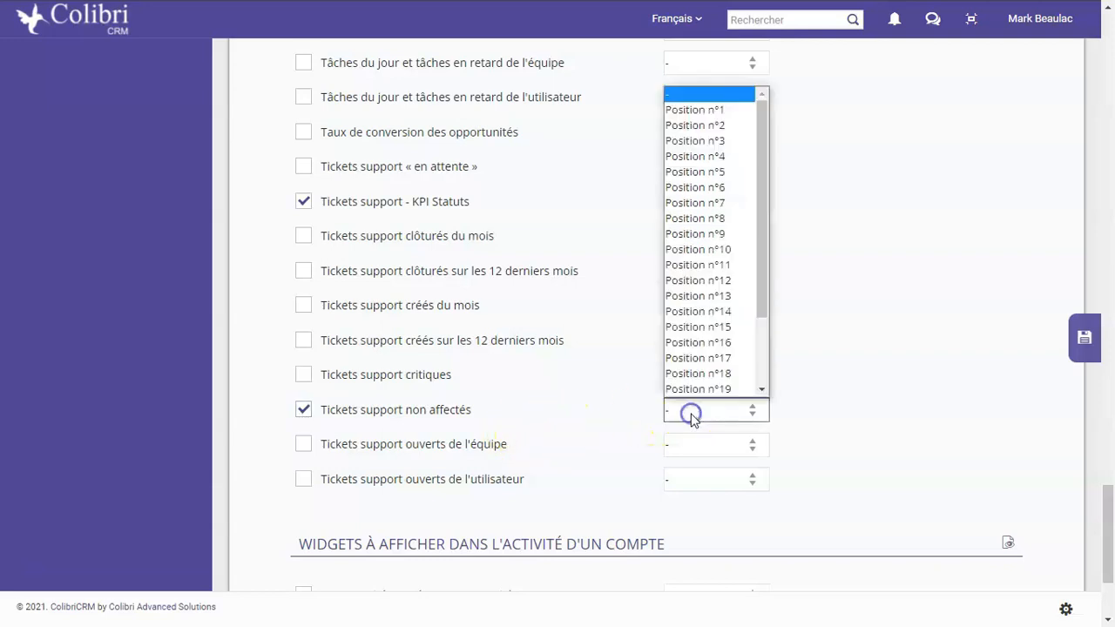
click(686, 124)
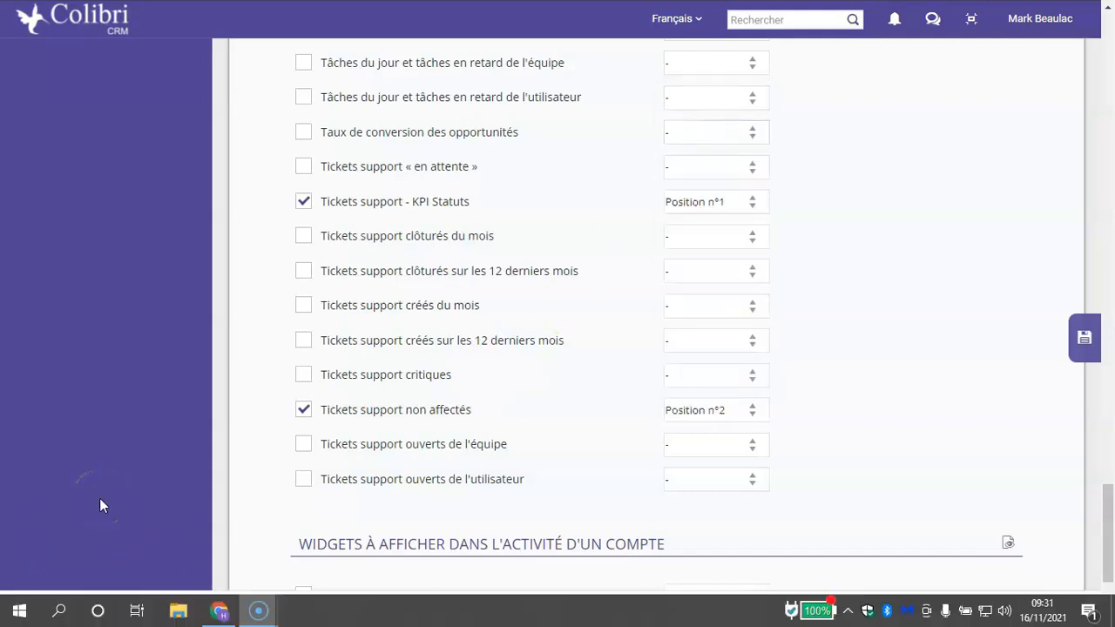
Enable the widgets "Tickets support « en attente »" in Position n°3 and "Tickets support ouverts de l'équipe" in Position n°4
scroll(511, 236, up, 1)
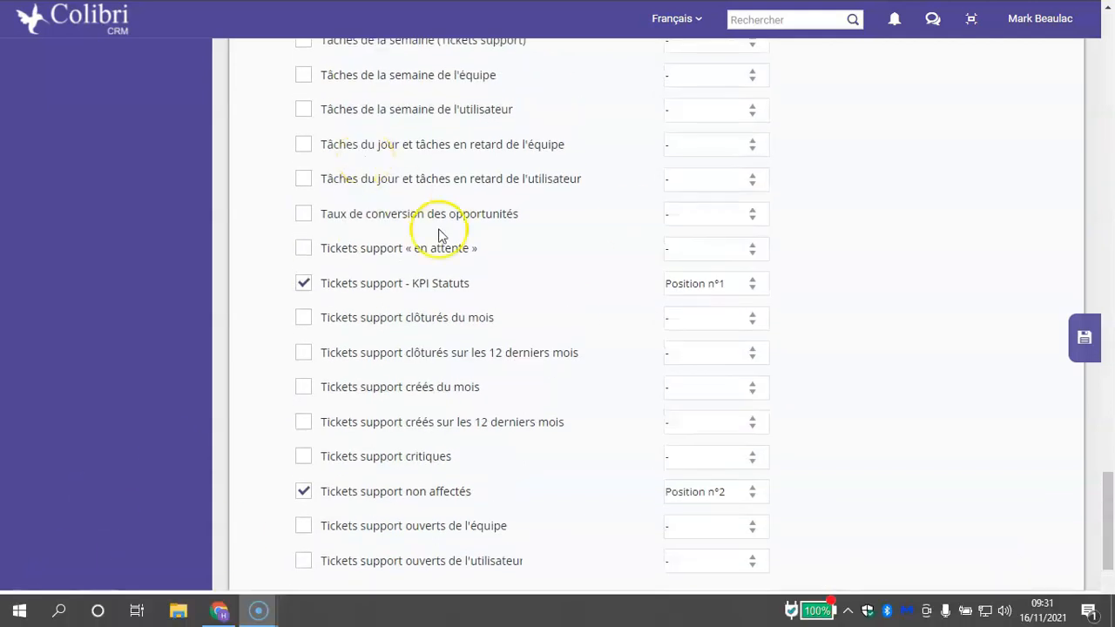
click(296, 249)
click(685, 246)
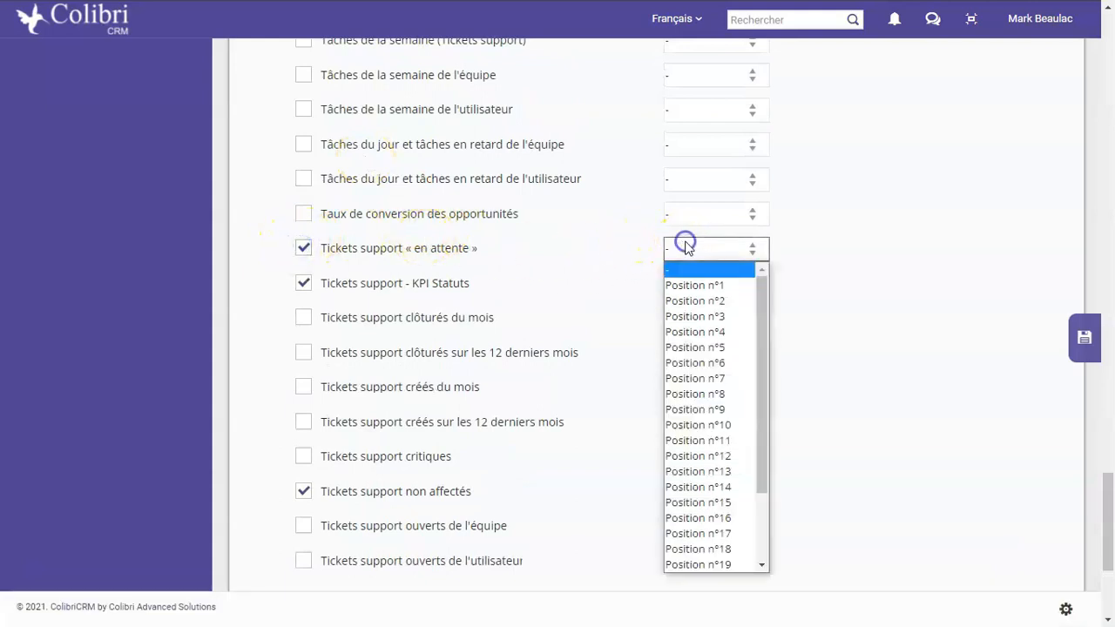
click(710, 316)
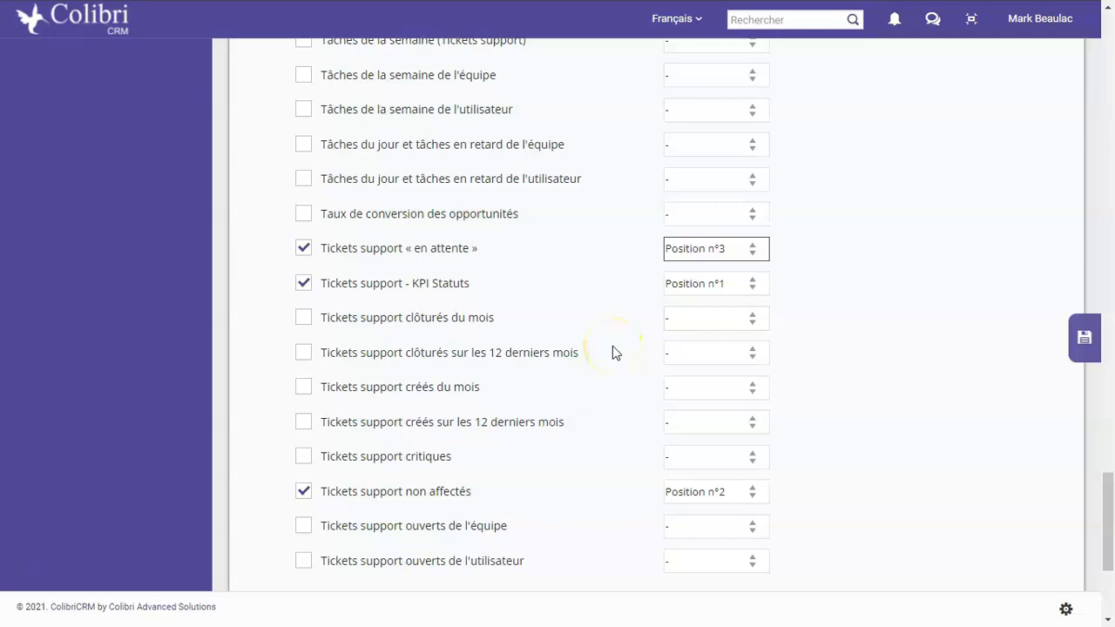
scroll(299, 448, down, 1)
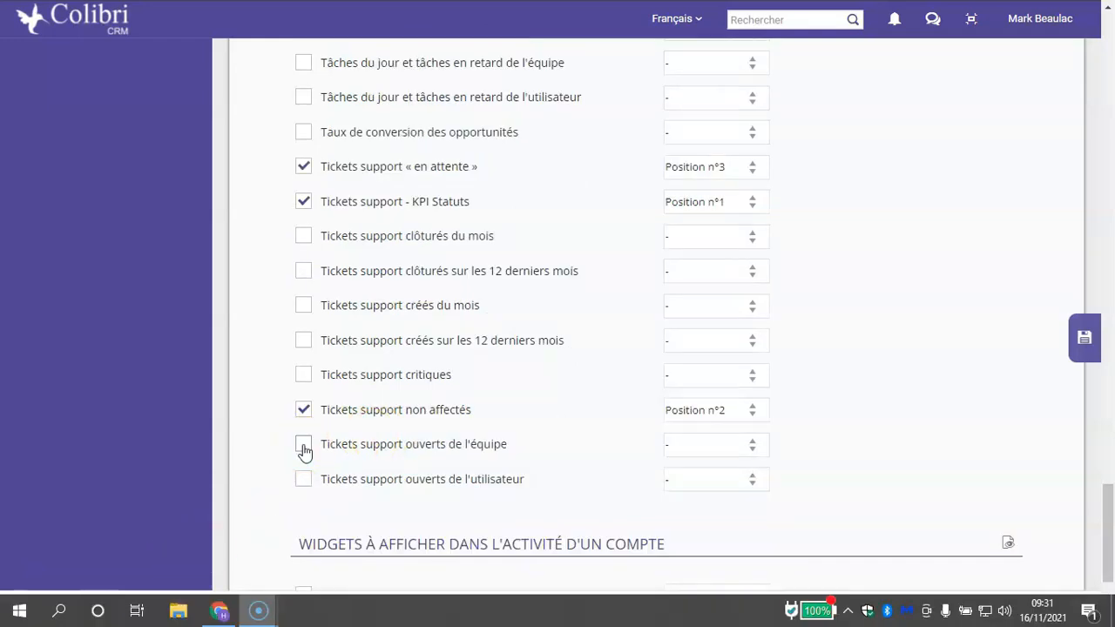
click(304, 449)
click(751, 446)
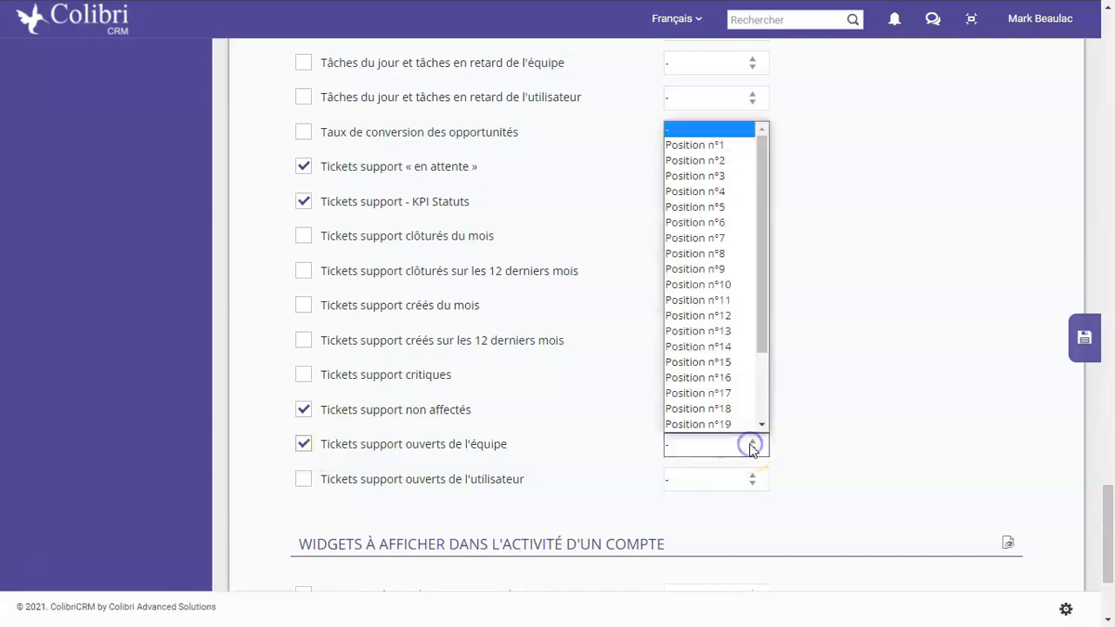
click(746, 190)
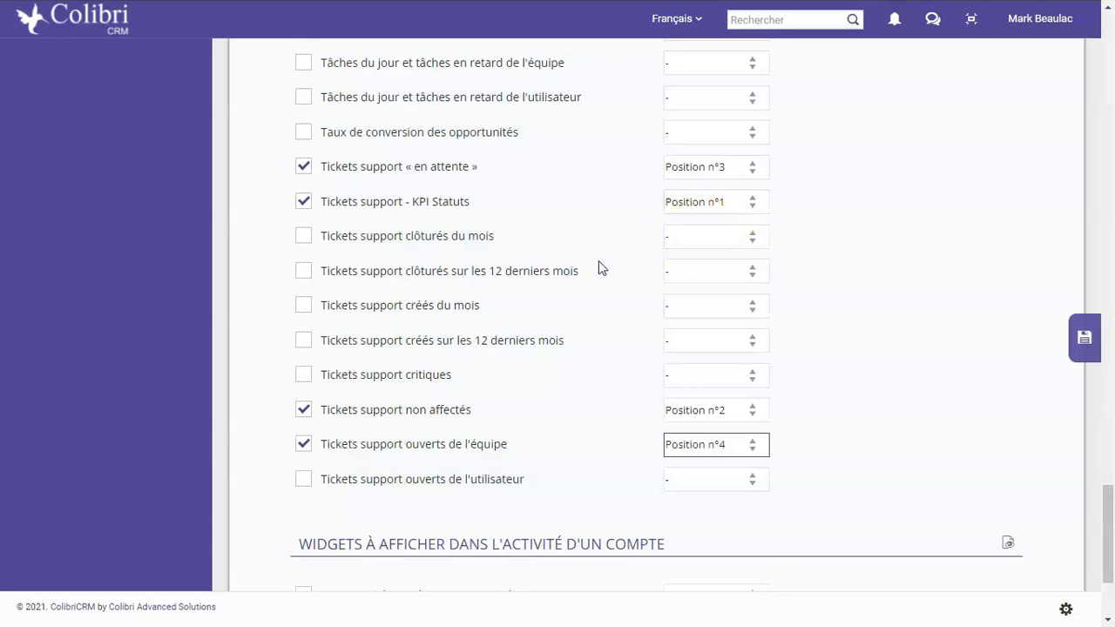
Enable the widgets "Tickets support ouverts de l'utilisateur" in Position n°5 and "Tickets support créés du mois" in Position n°6
click(304, 480)
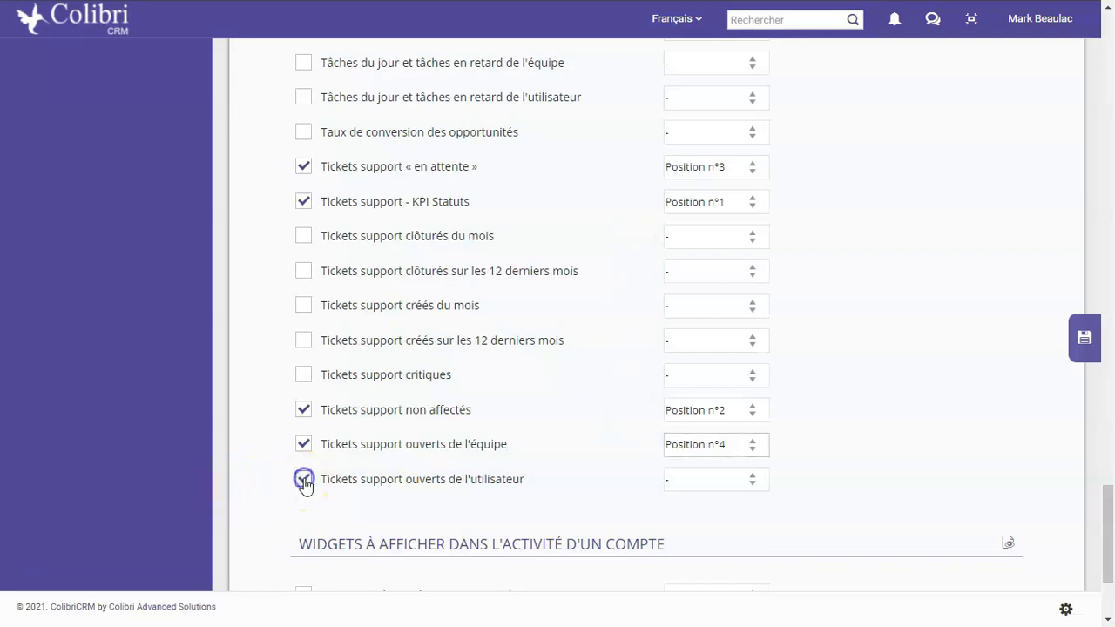
click(732, 482)
click(725, 243)
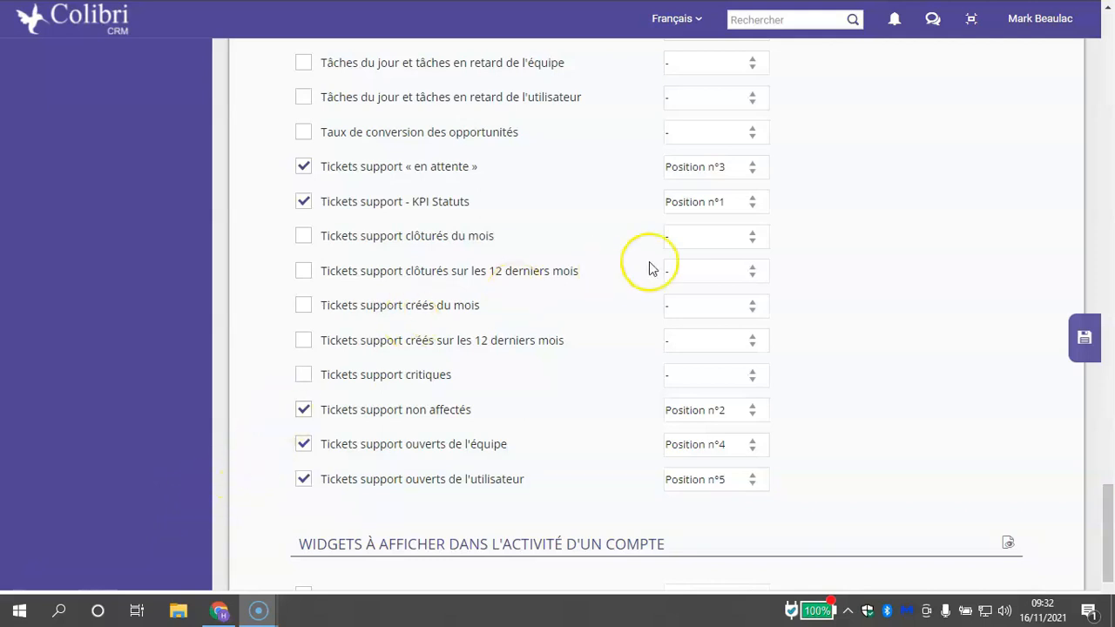
click(302, 308)
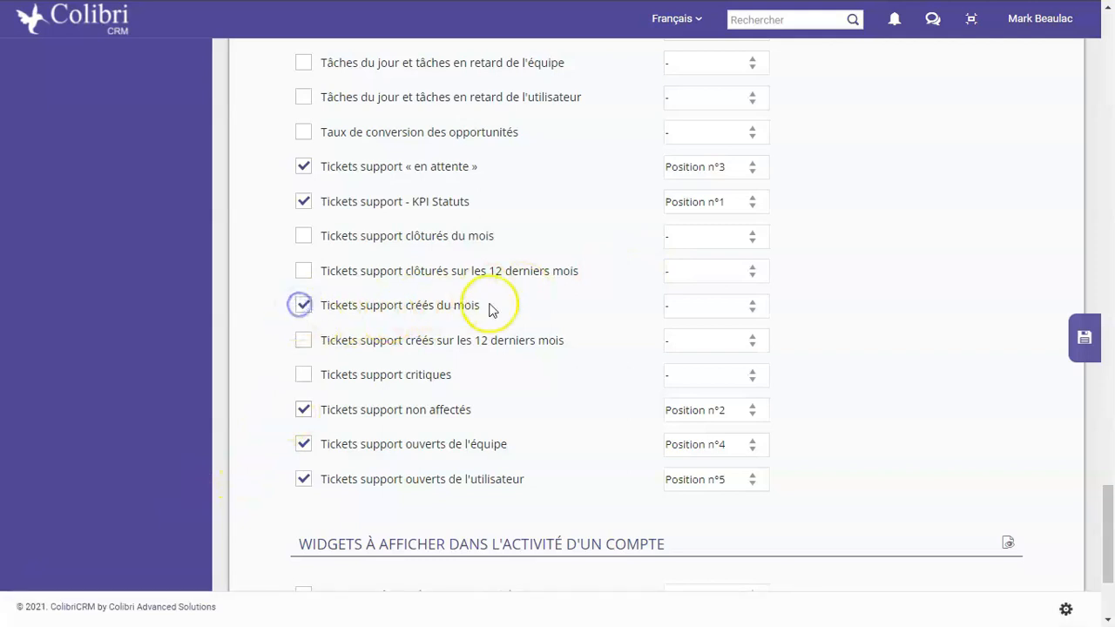
click(714, 305)
click(701, 99)
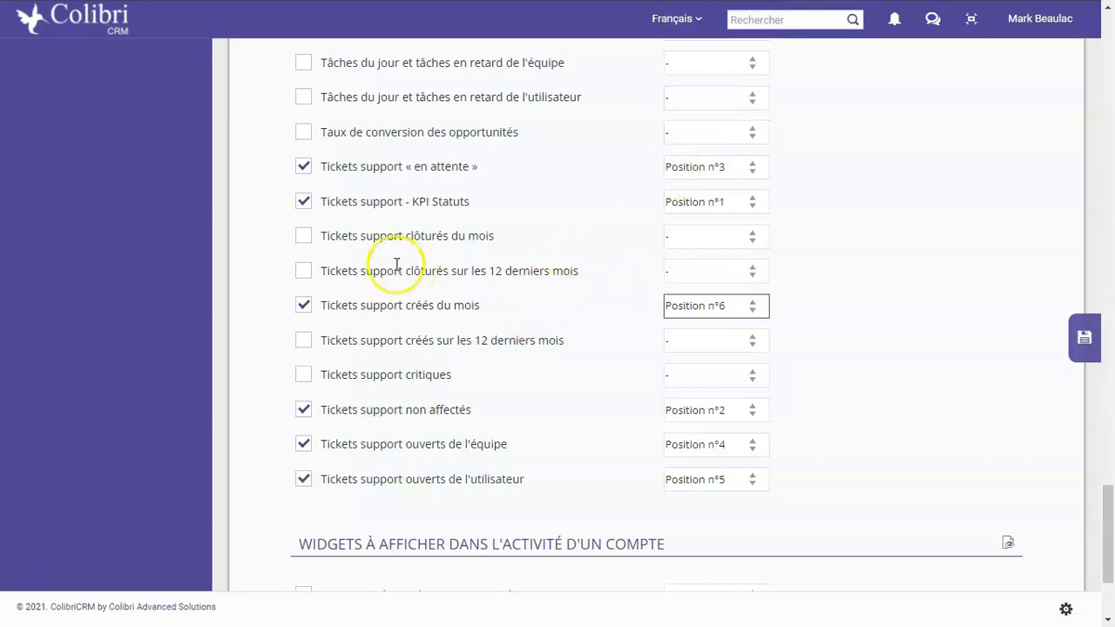
Enable the dashboard #2 widget "Tickets support clôturés du mois" and assign it Position n°7
click(303, 236)
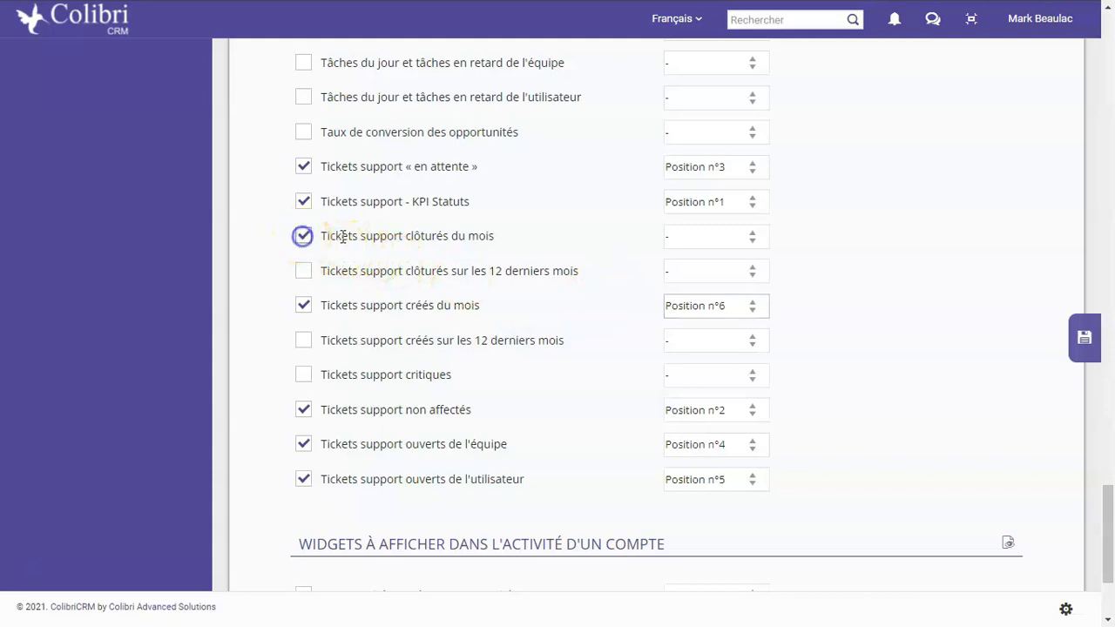
click(745, 238)
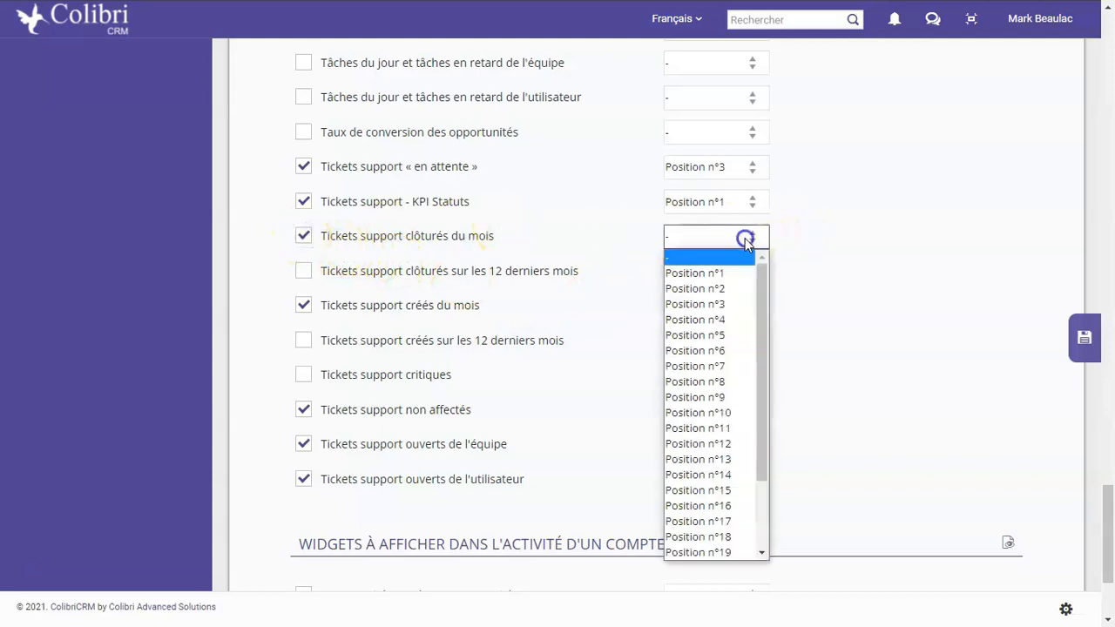
click(732, 367)
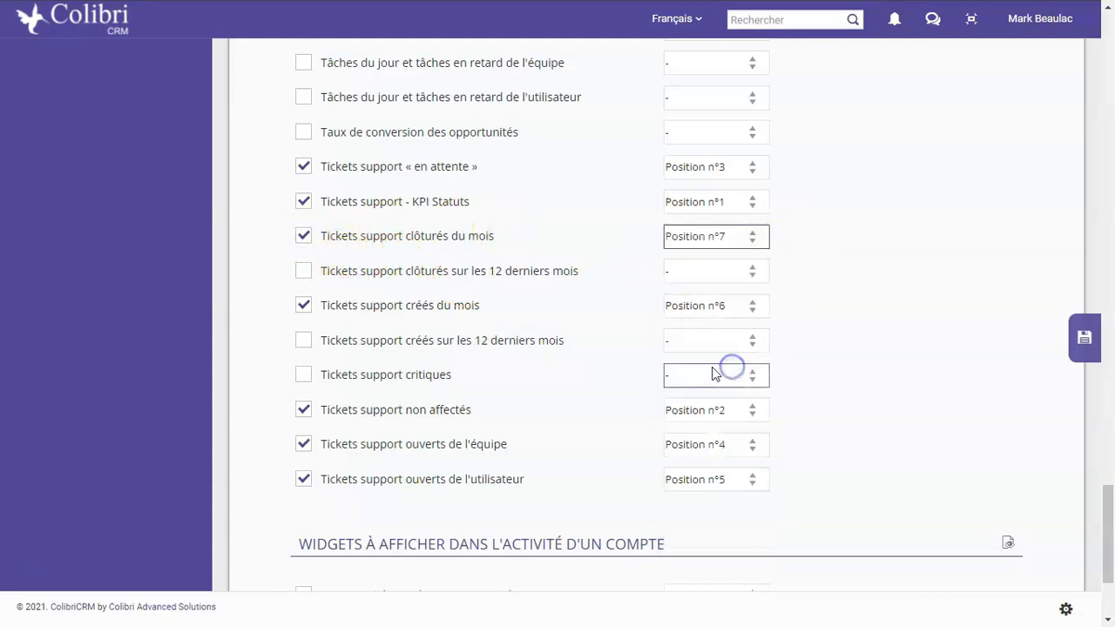
Enable the widgets "Tickets support créés sur les 12 derniers mois" in Position n°8 and "Tickets support clôturés sur les 12 derniers mois" in Position n°9
click(475, 383)
click(312, 343)
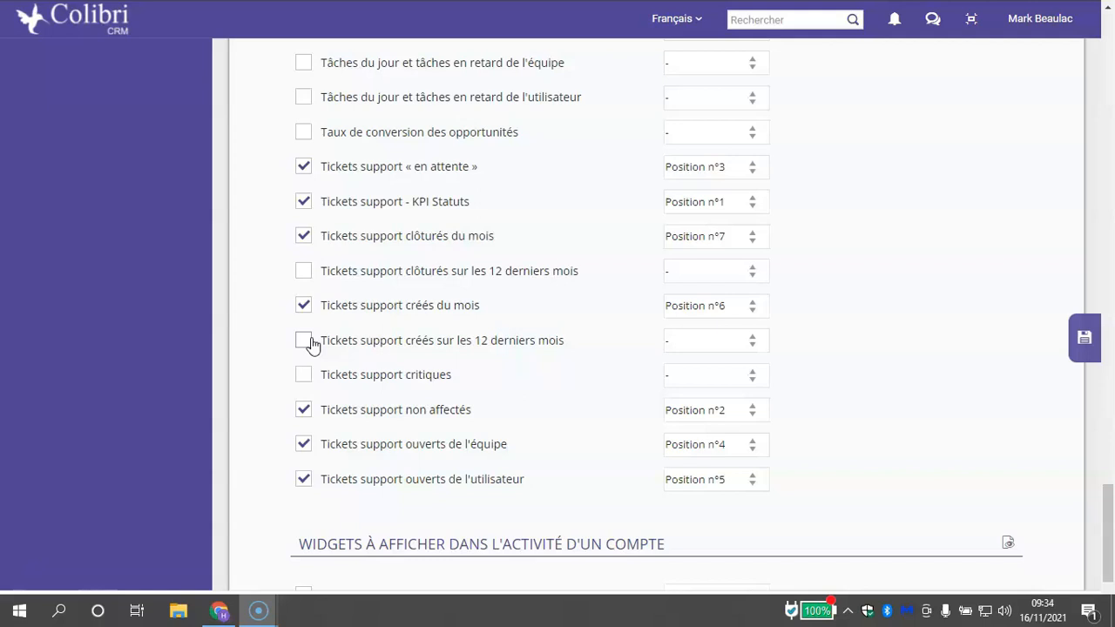
click(304, 344)
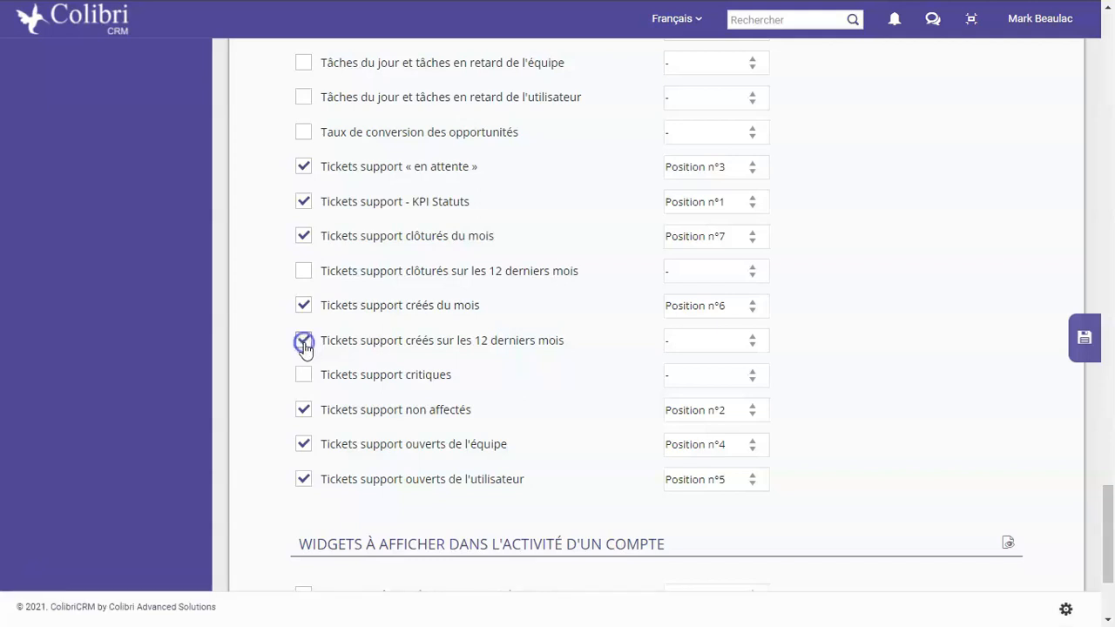
click(746, 341)
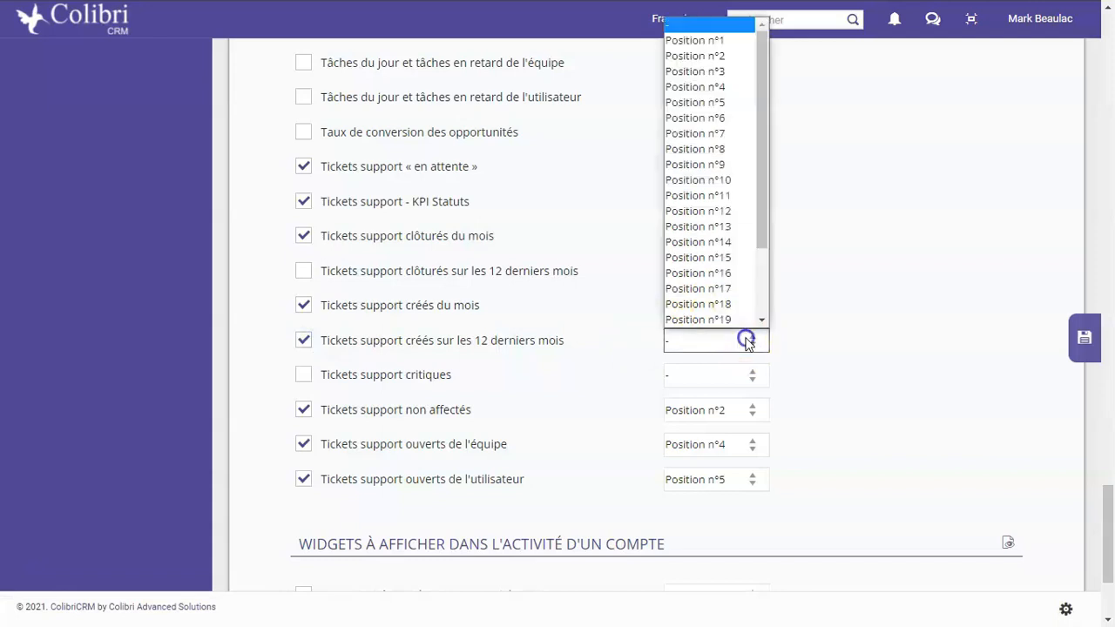
click(710, 149)
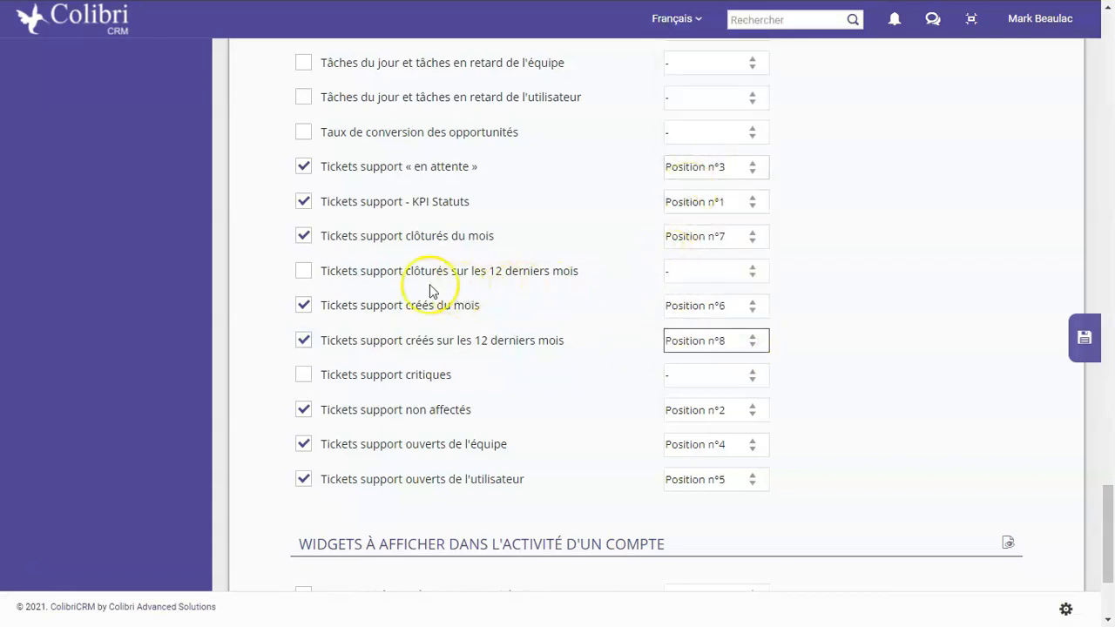
click(307, 272)
click(745, 271)
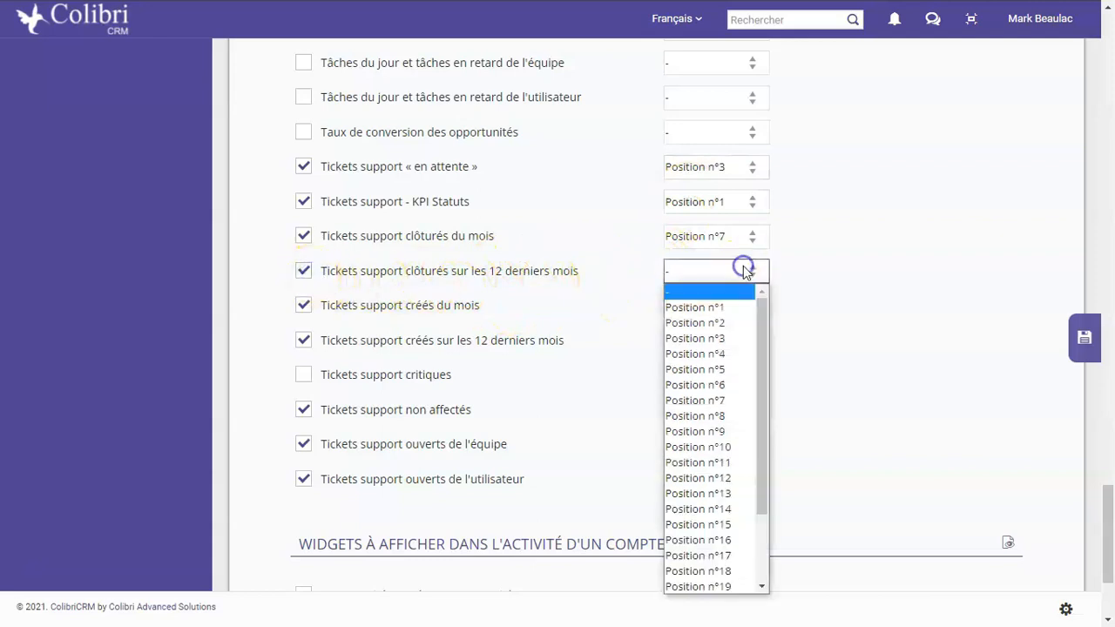
click(741, 433)
Enable the dashboard #2 widget "Qualité des données des tickets support" and assign it Position n°10
scroll(445, 250, down, 1)
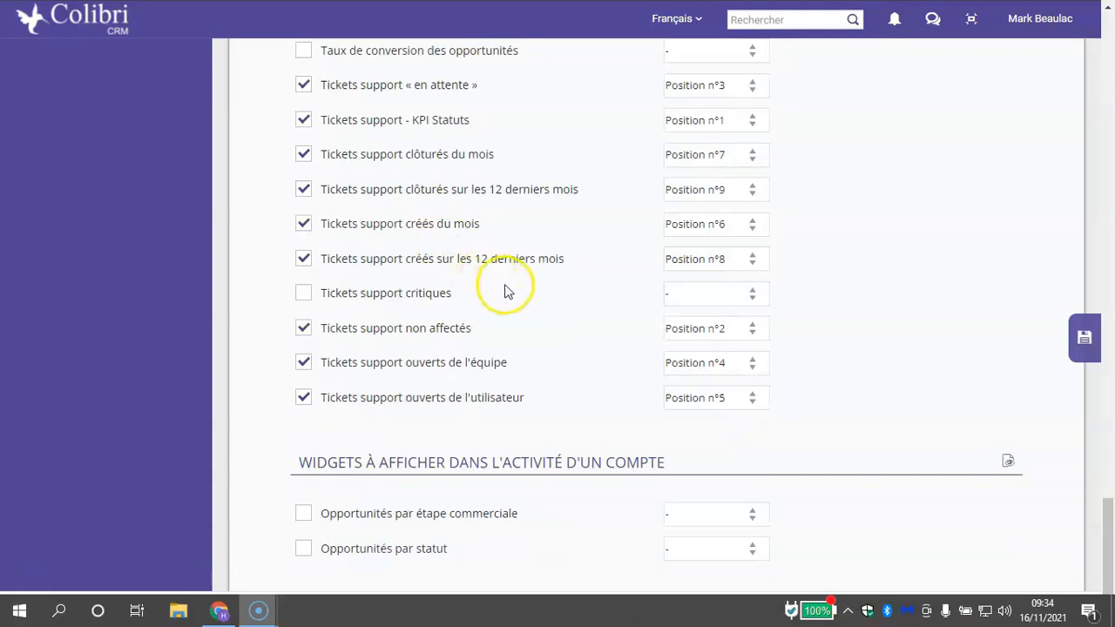
scroll(510, 279, up, 6)
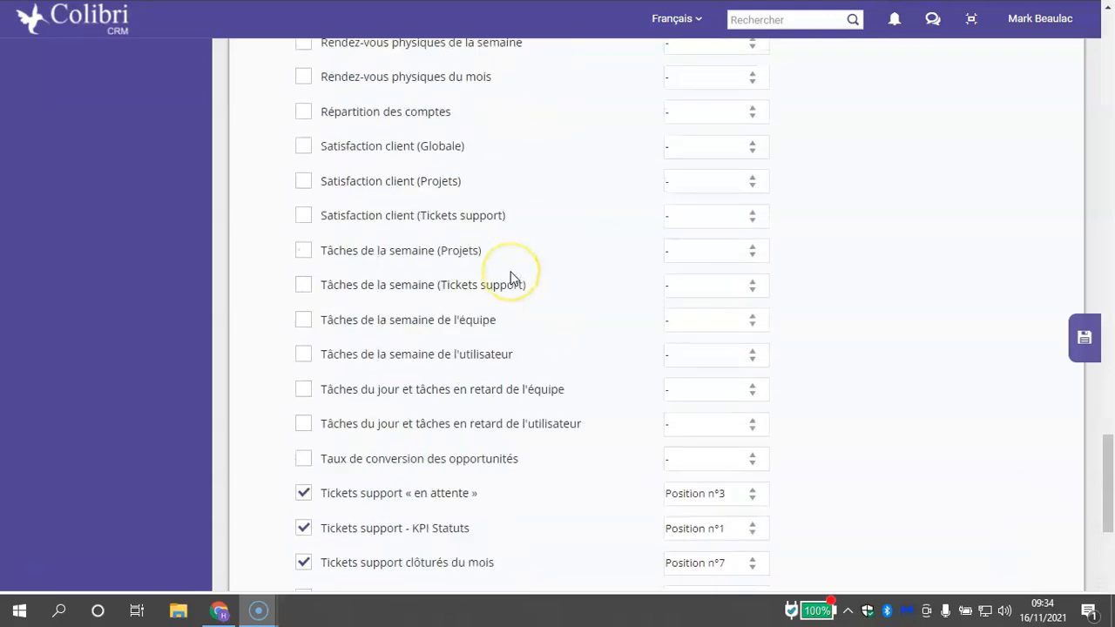
scroll(509, 278, up, 2)
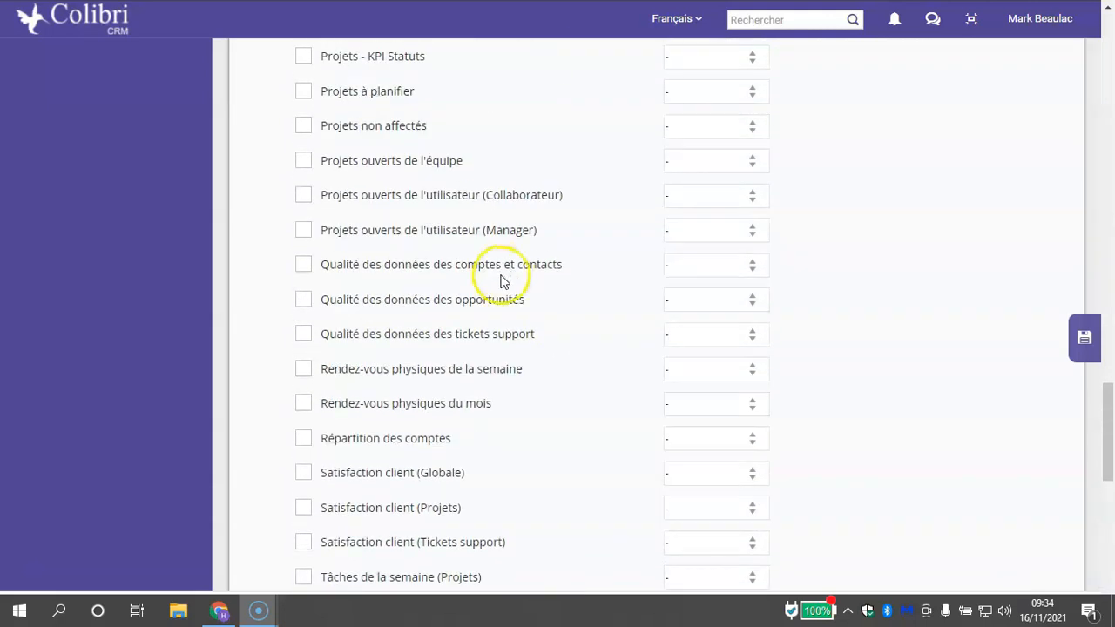
click(301, 336)
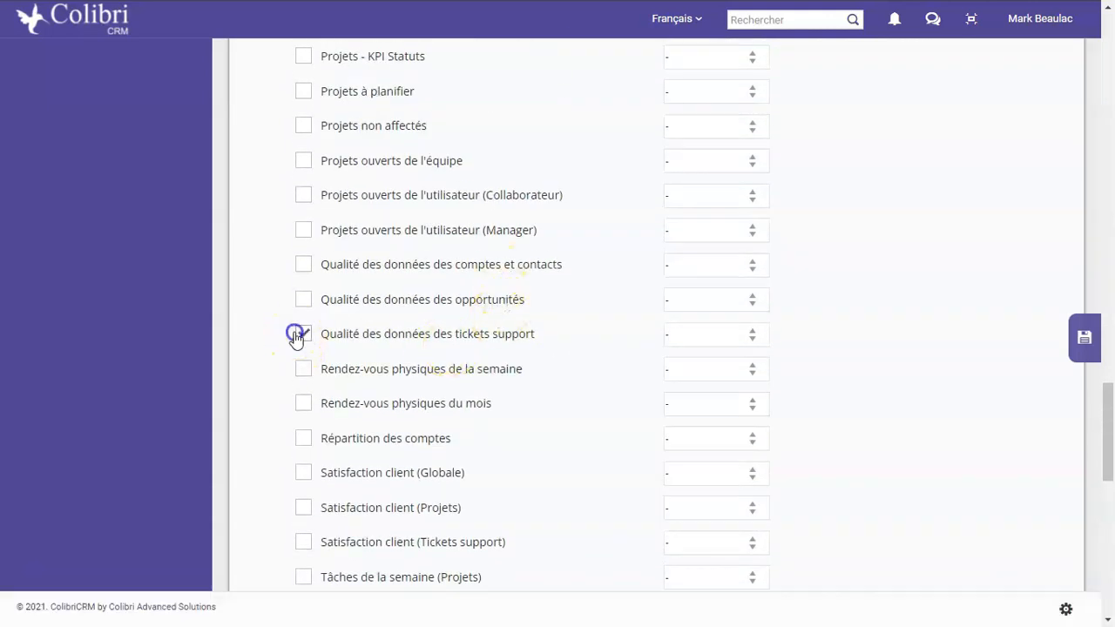
click(685, 339)
click(736, 178)
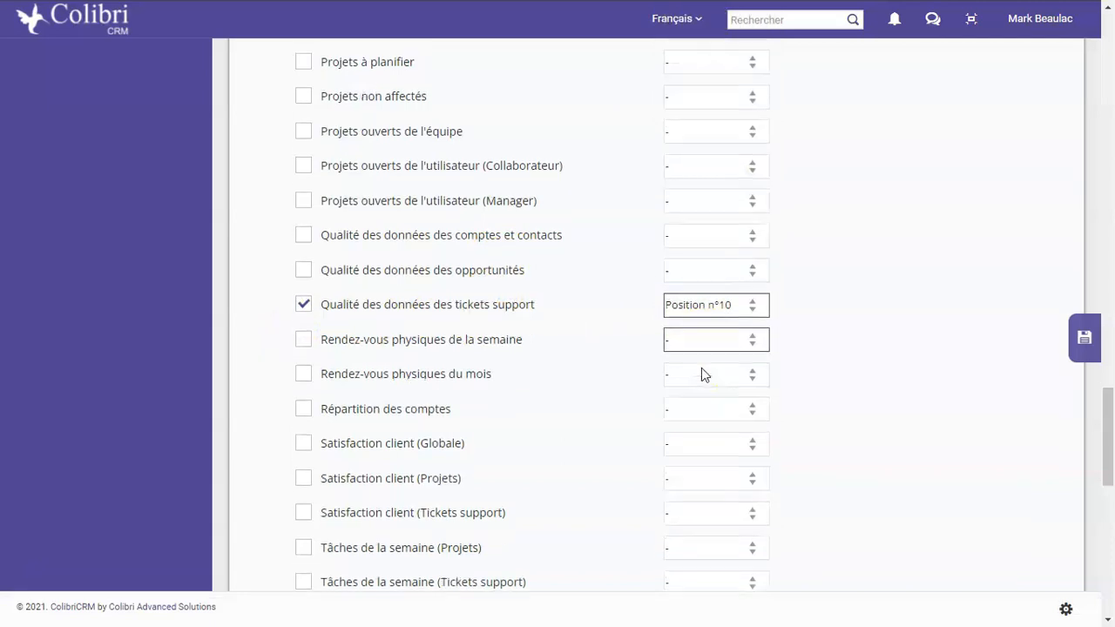
Save the updated personalisation and widget settings
scroll(701, 373, down, 1)
scroll(667, 378, down, 4)
scroll(671, 383, down, 5)
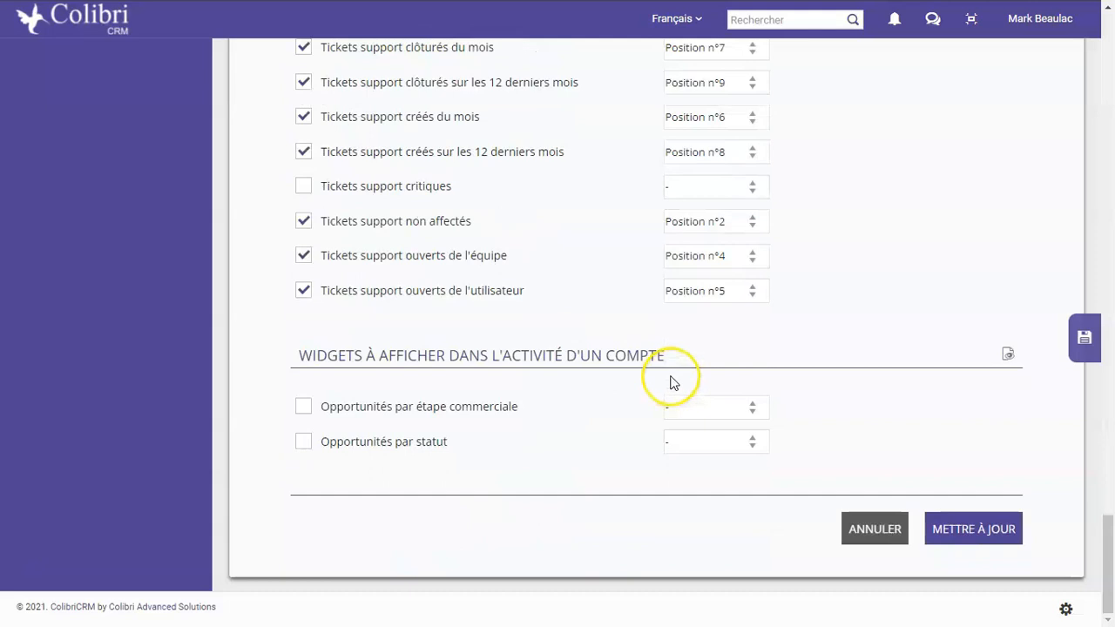
click(976, 533)
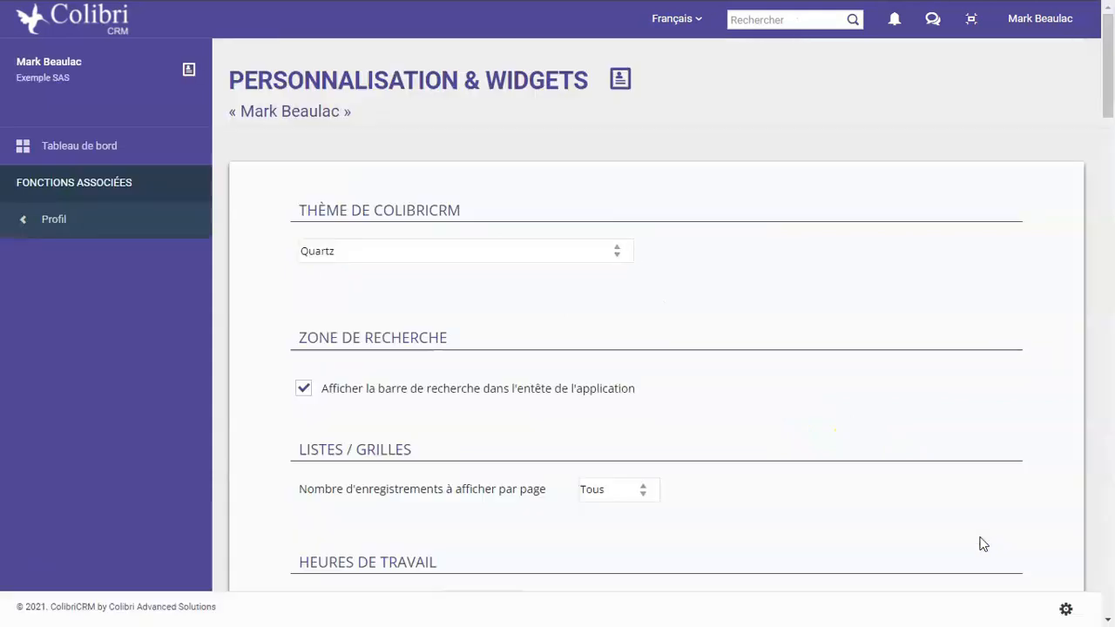
Open dashboard T2 and review the order of its support ticket widgets, from the status KPIs through the 12-month charts
click(98, 147)
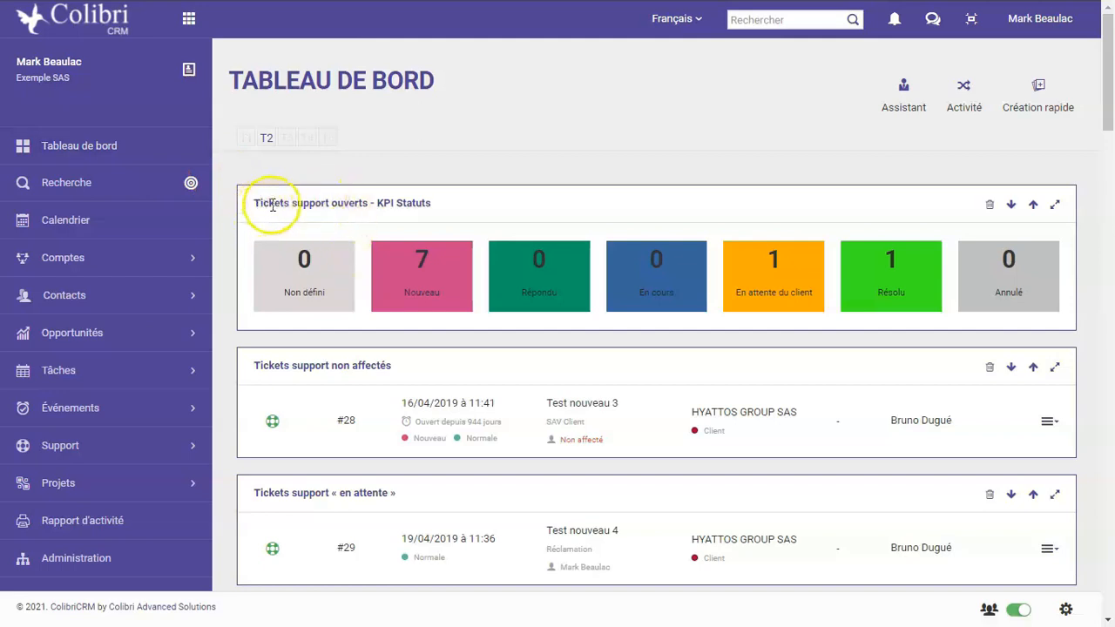
scroll(706, 352, down, 1)
scroll(706, 351, down, 2)
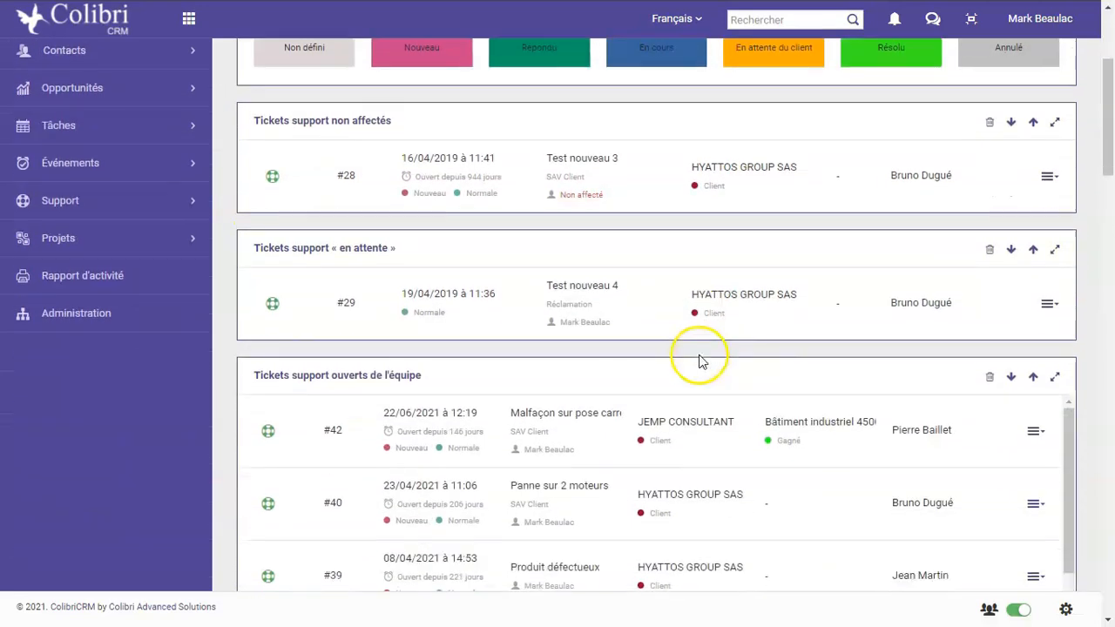
scroll(701, 355, down, 2)
scroll(696, 358, down, 3)
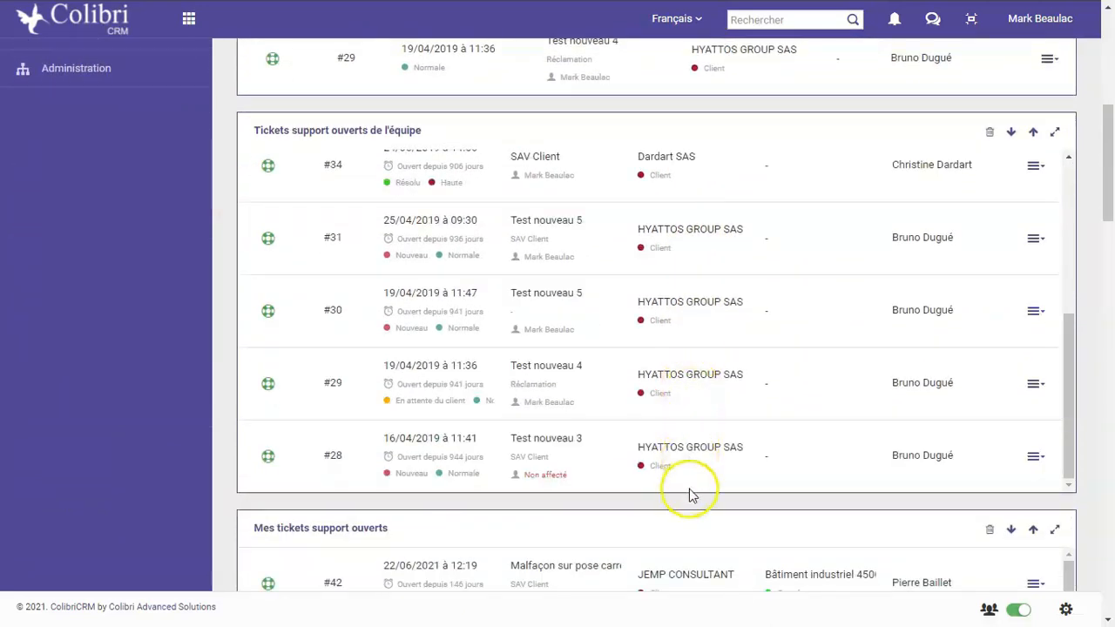
scroll(688, 496, down, 5)
scroll(689, 502, down, 4)
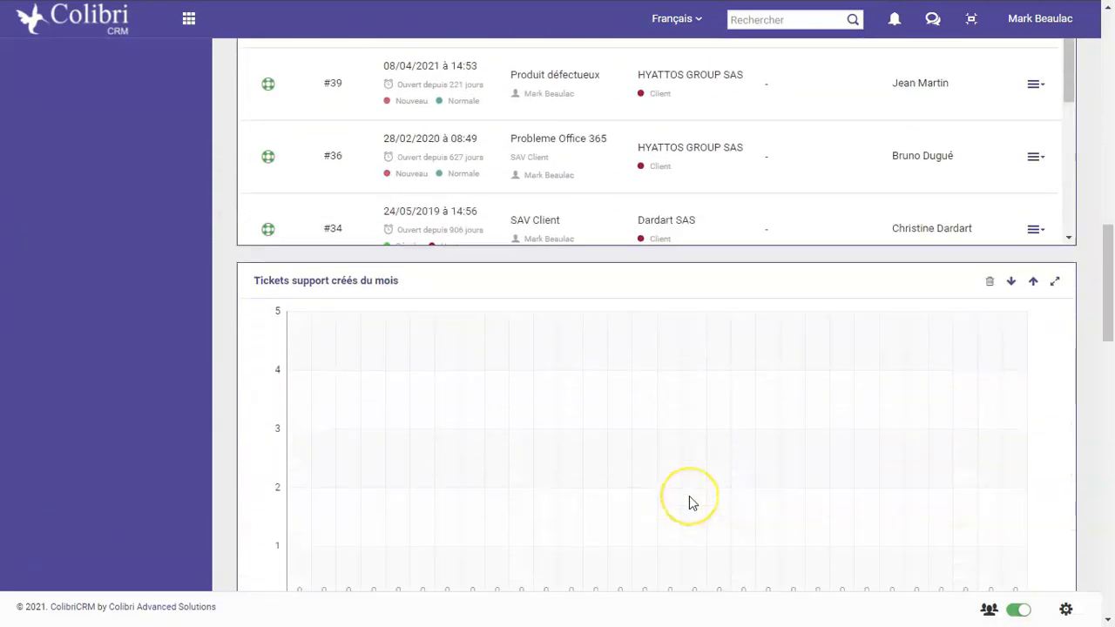
scroll(689, 502, down, 2)
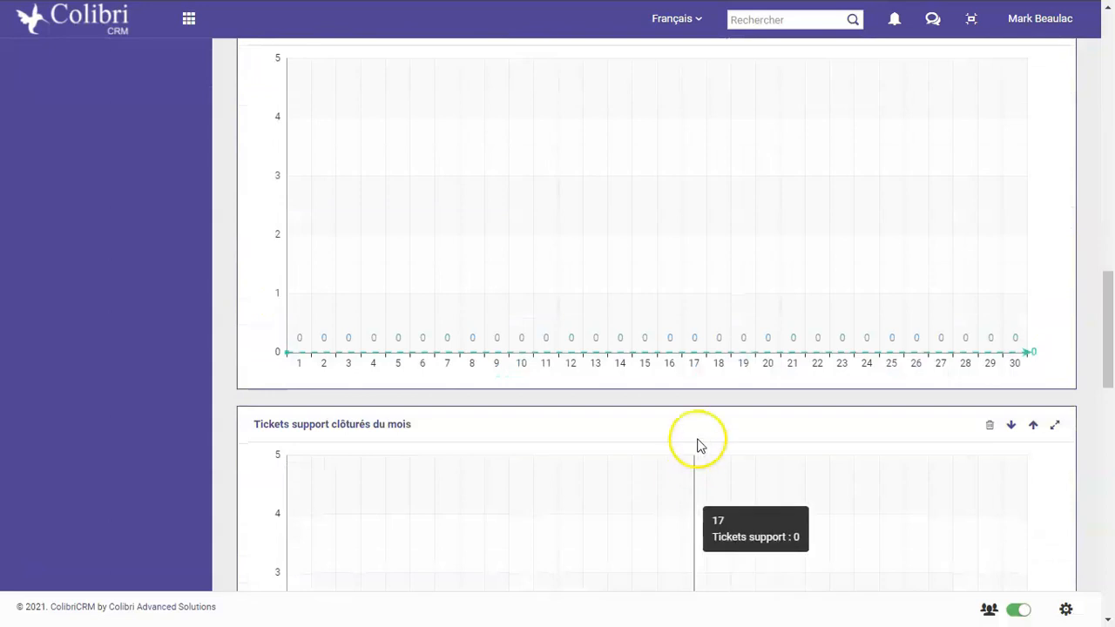
scroll(622, 399, down, 5)
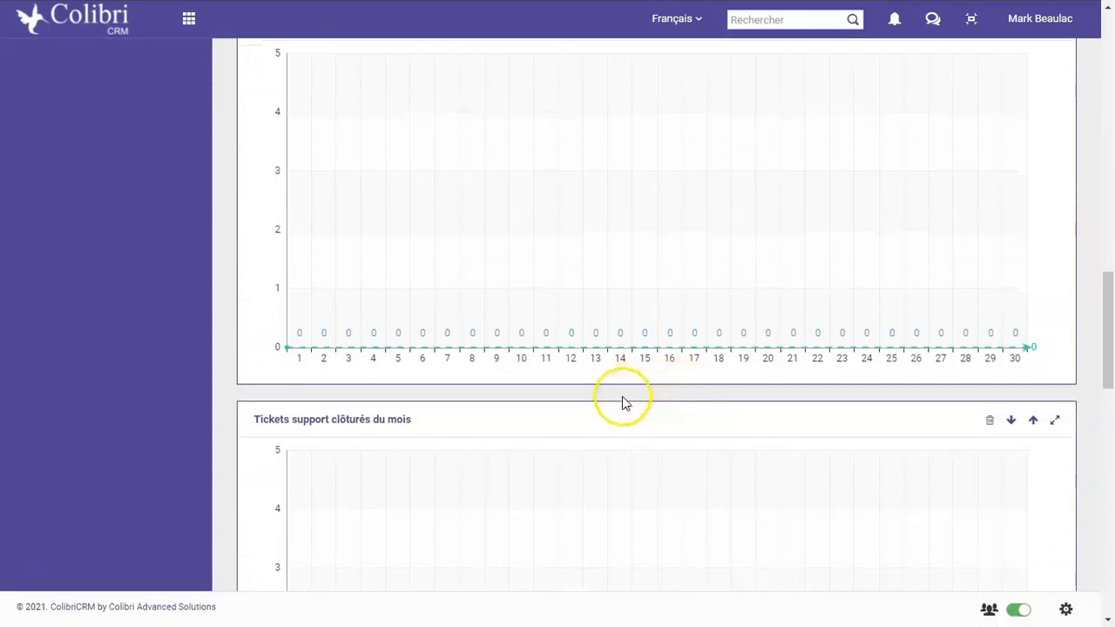
scroll(620, 400, down, 6)
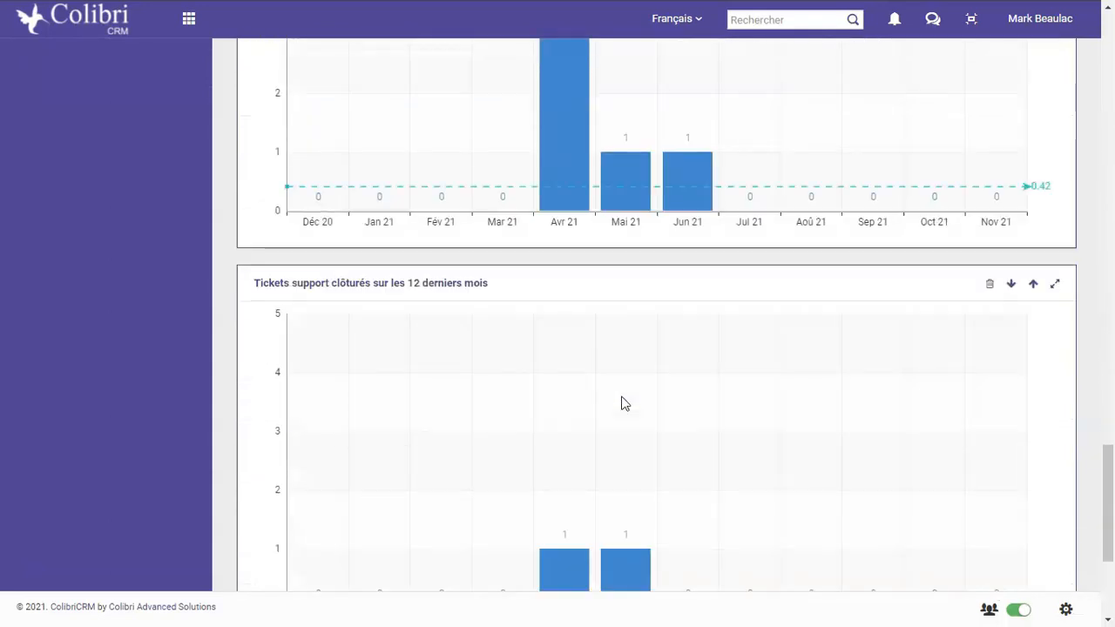